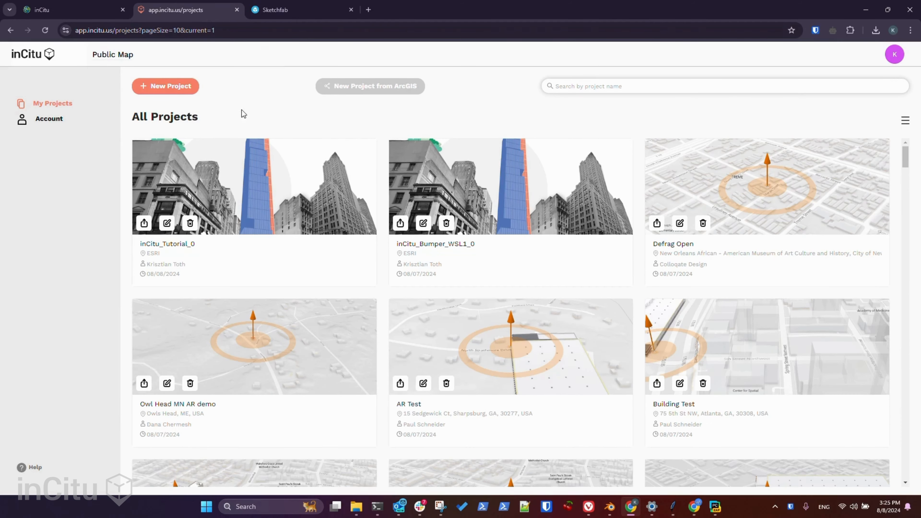
Switch to Sketchfab, search the downloadable models for "Pole", and open the Telephone Pole model.
click(302, 12)
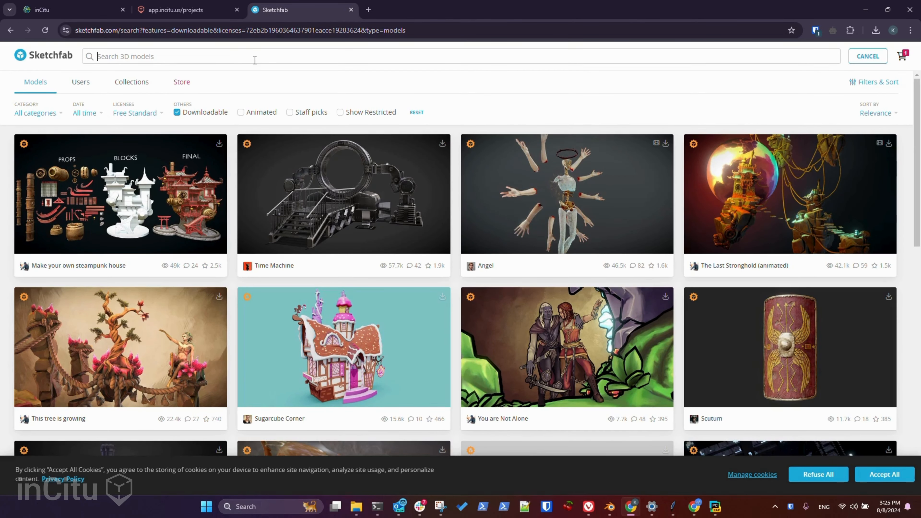
text(Pole)
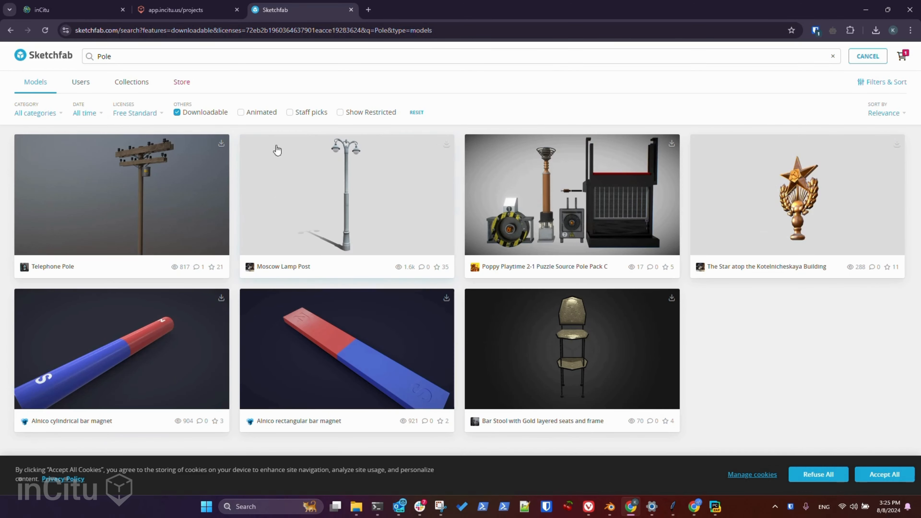
click(161, 184)
Inspect the Telephone Pole model from several sides and download it as a GLB with 1k textures.
scroll(461, 305, down, 2)
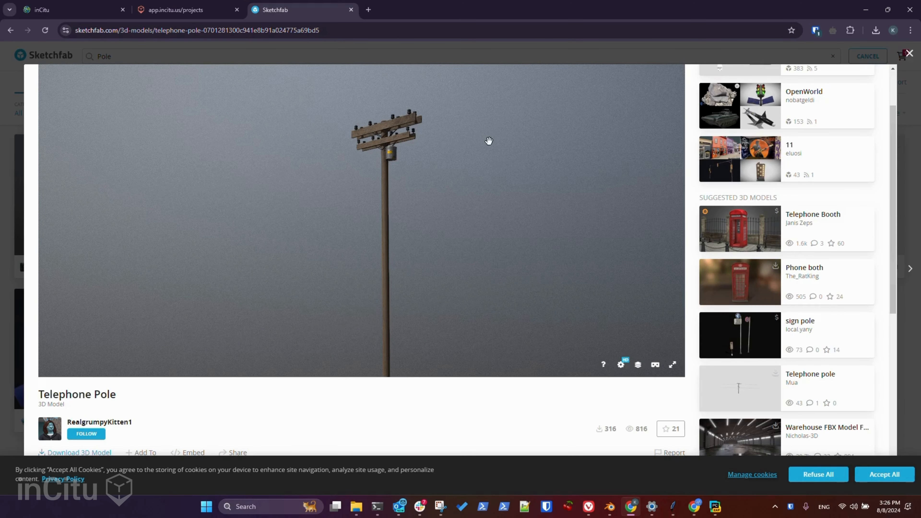
mouse_move(390, 188)
mouse_down()
mouse_move(323, 232)
mouse_move(291, 220)
mouse_move(340, 202)
mouse_move(494, 197)
mouse_move(457, 208)
mouse_move(419, 278)
mouse_move(440, 269)
mouse_move(481, 208)
mouse_move(525, 270)
mouse_move(552, 246)
mouse_move(542, 246)
mouse_up()
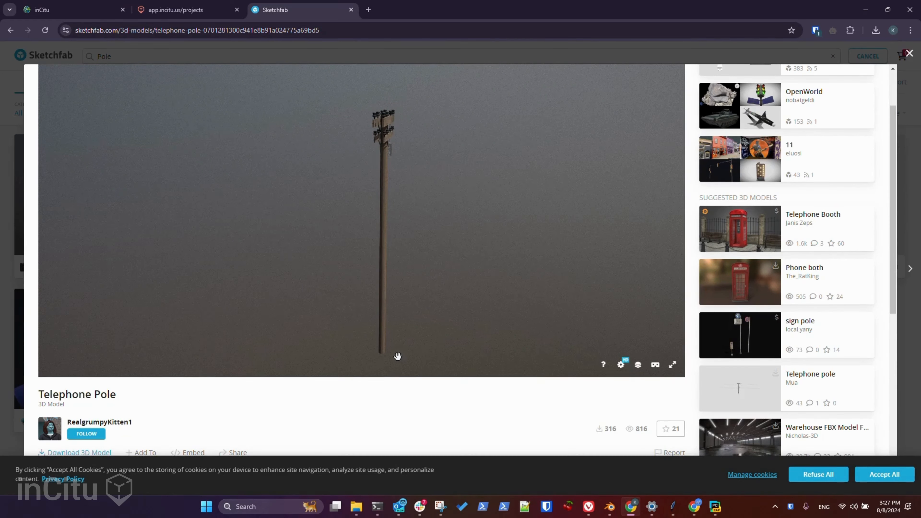
mouse_move(442, 352)
mouse_down()
mouse_move(364, 307)
mouse_move(429, 320)
mouse_move(409, 338)
mouse_move(421, 346)
mouse_move(409, 360)
mouse_move(403, 343)
mouse_move(421, 359)
mouse_up()
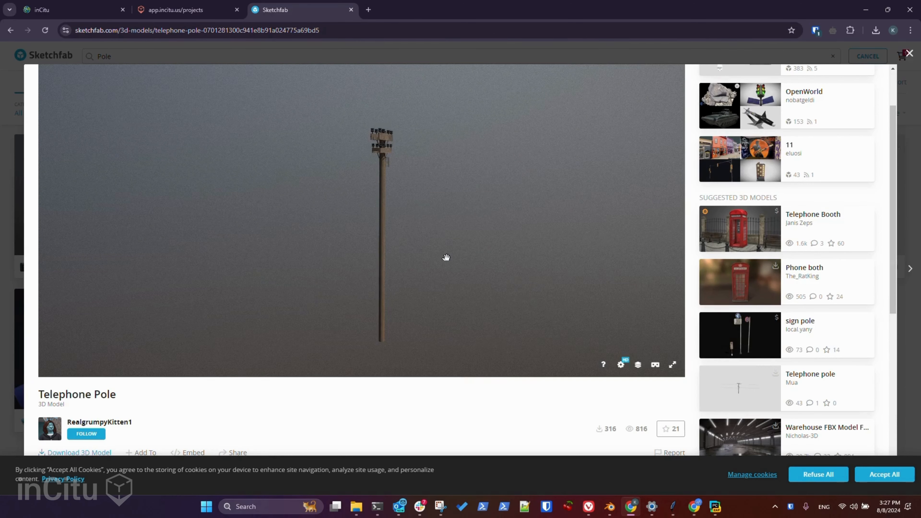
drag(446, 257, 408, 251)
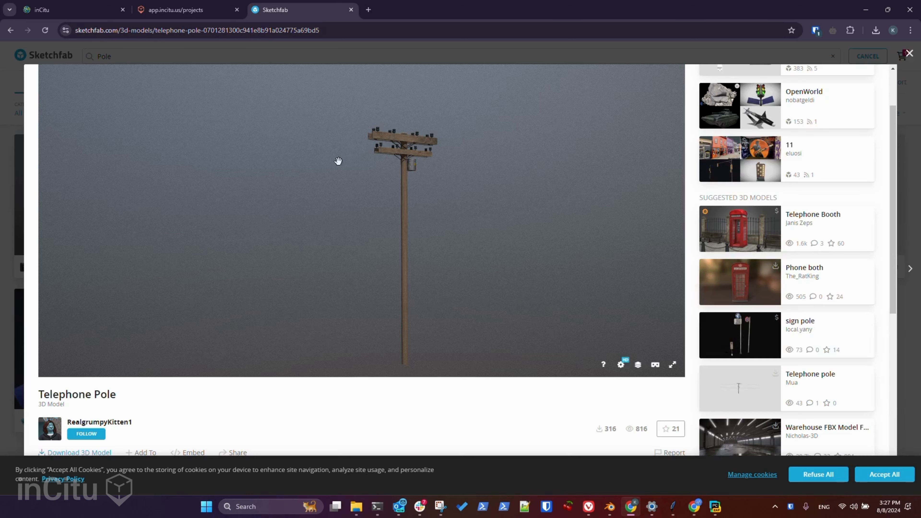
drag(457, 315, 401, 309)
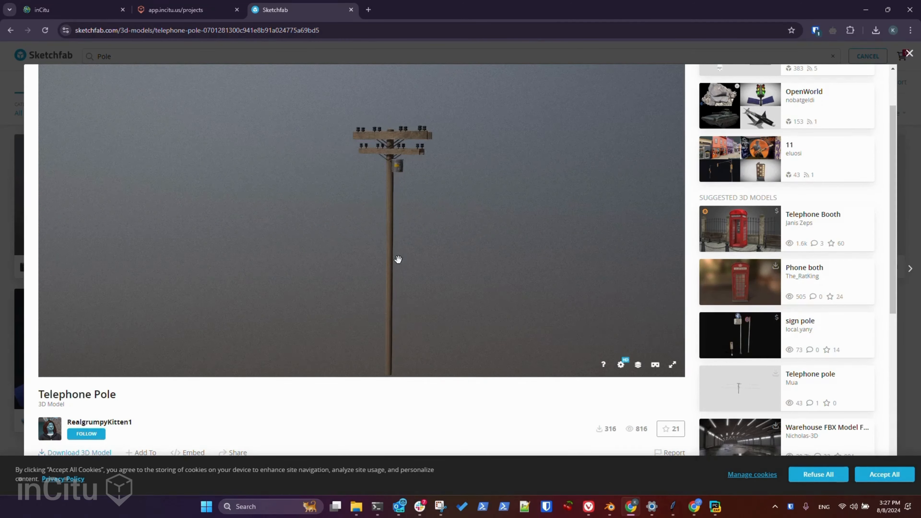
drag(399, 259, 403, 255)
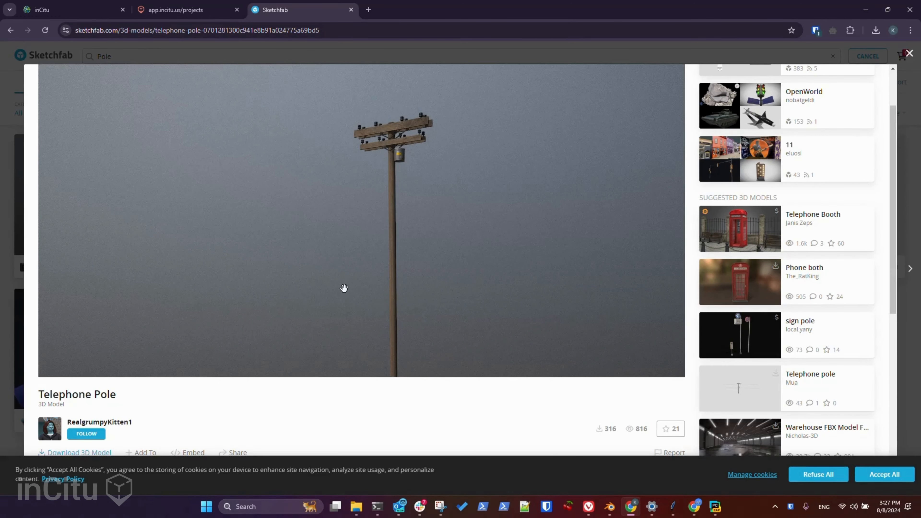
scroll(226, 376, down, 1)
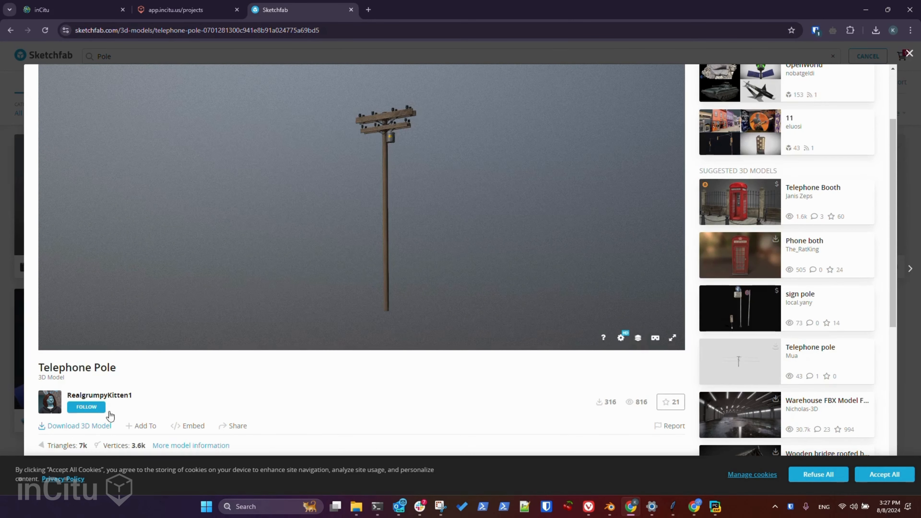
click(90, 427)
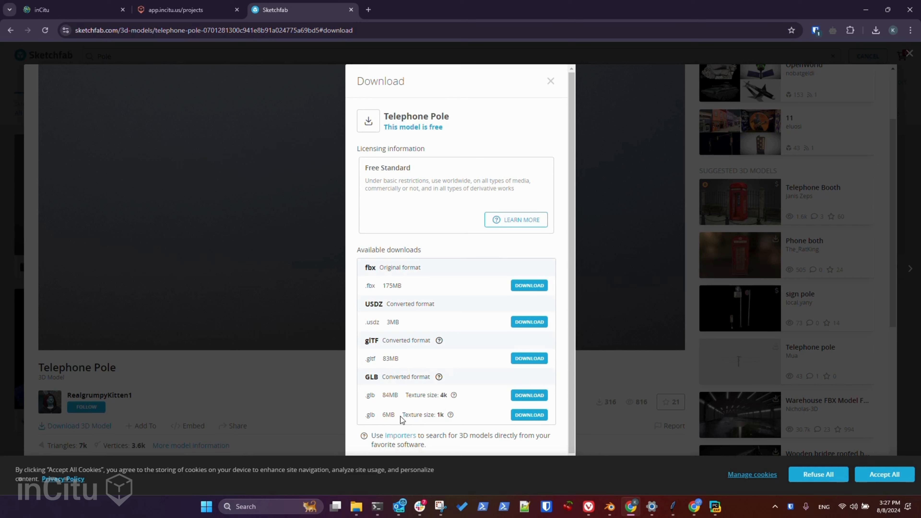
drag(400, 416, 440, 415)
click(529, 415)
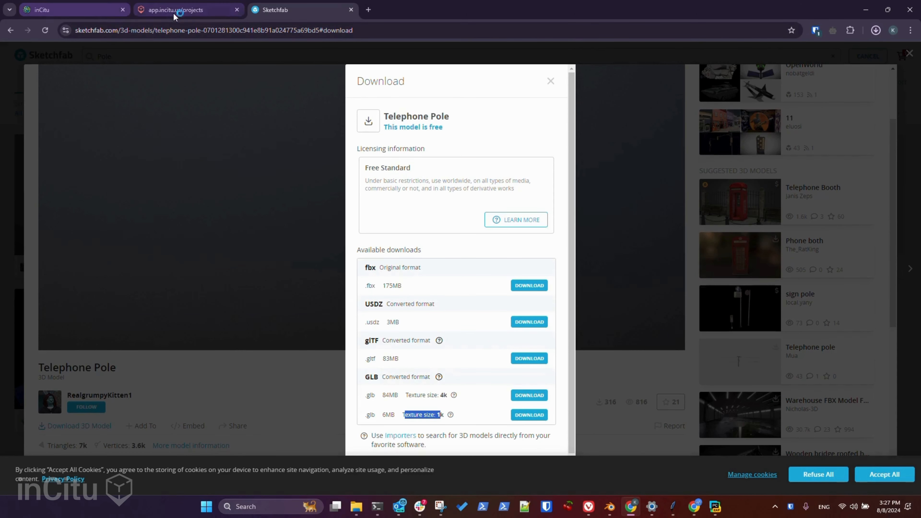
Switch to the inCitu web app and connect the ArcGIS Online account in the account integrations, allowing the requested access.
click(189, 10)
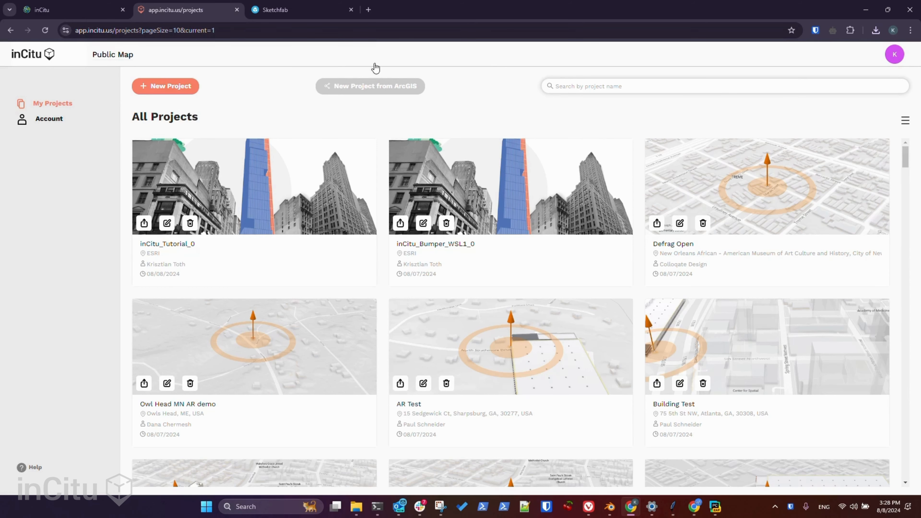
click(34, 125)
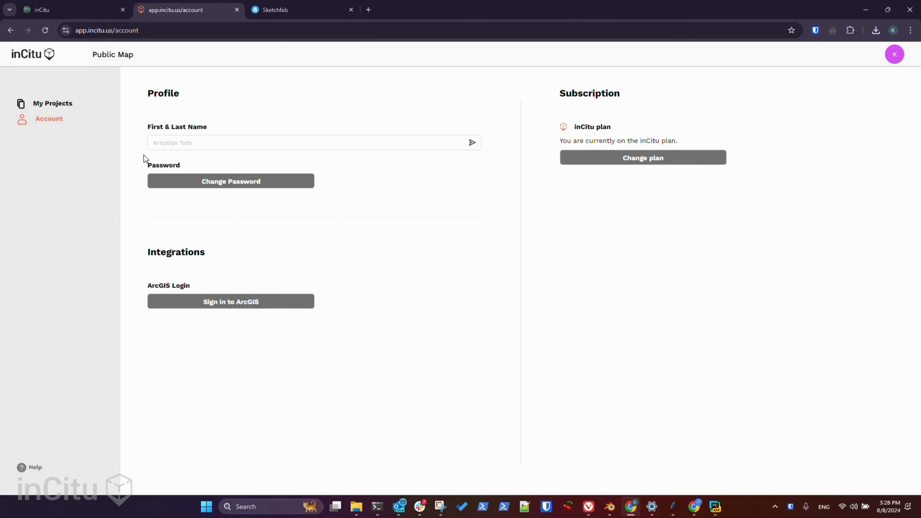
click(252, 309)
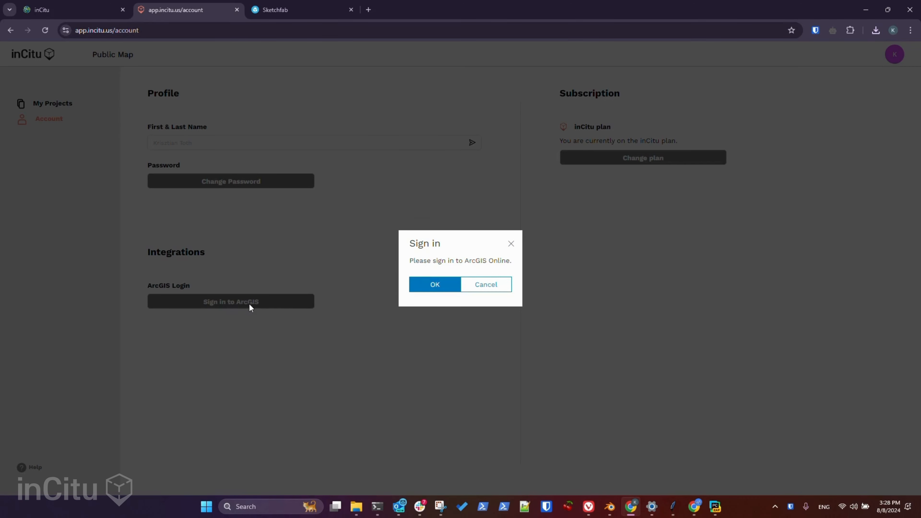
click(425, 289)
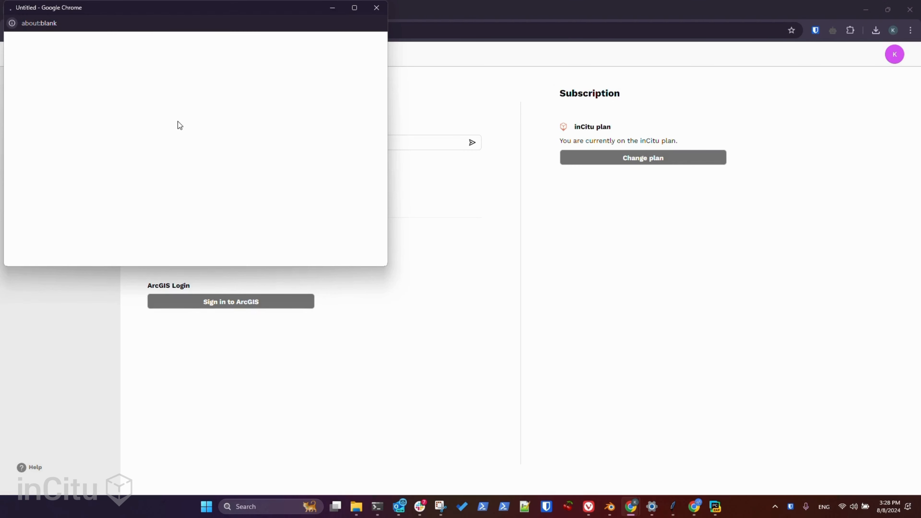
drag(158, 11, 263, 60)
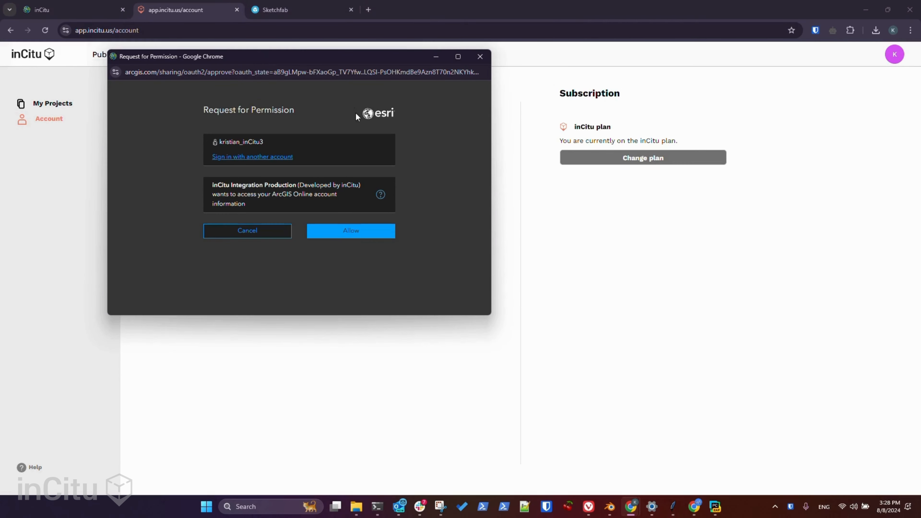
click(364, 236)
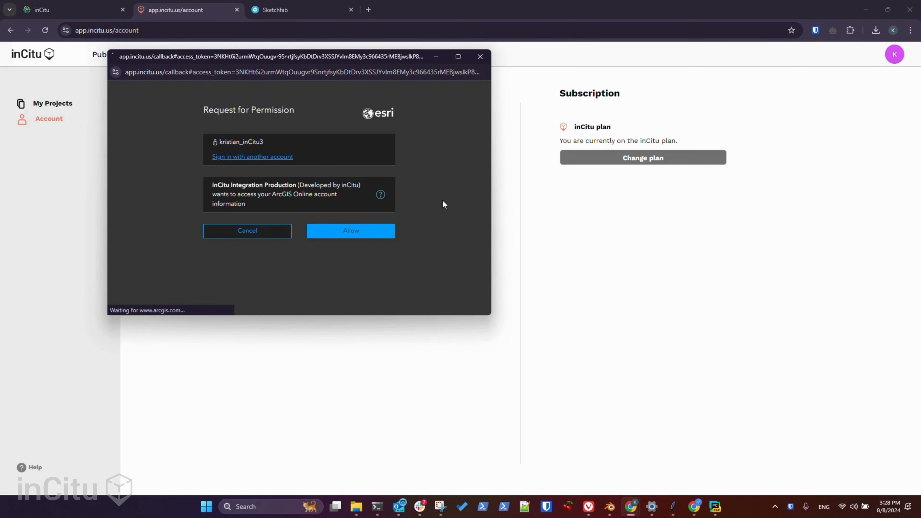
drag(264, 309, 155, 309)
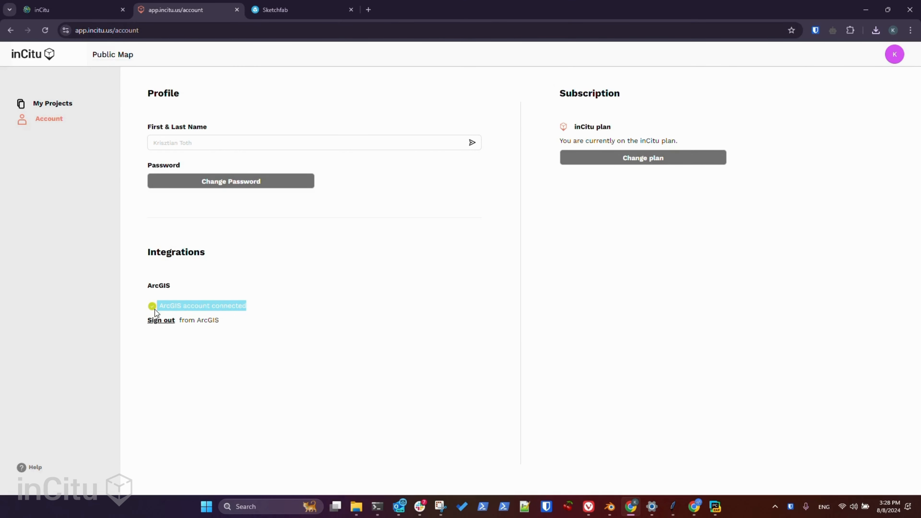
Return to the inCitu project list and check the organization's ArcGIS Online home page.
click(57, 105)
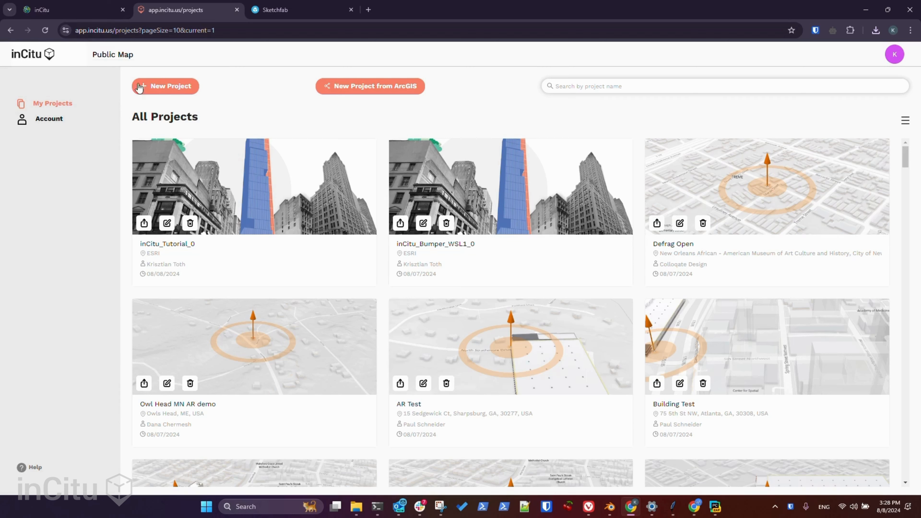
click(77, 10)
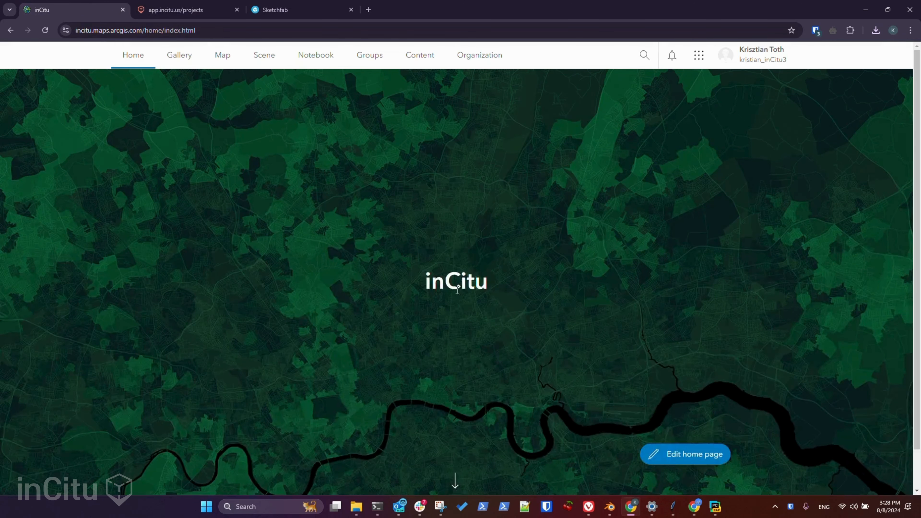
click(181, 11)
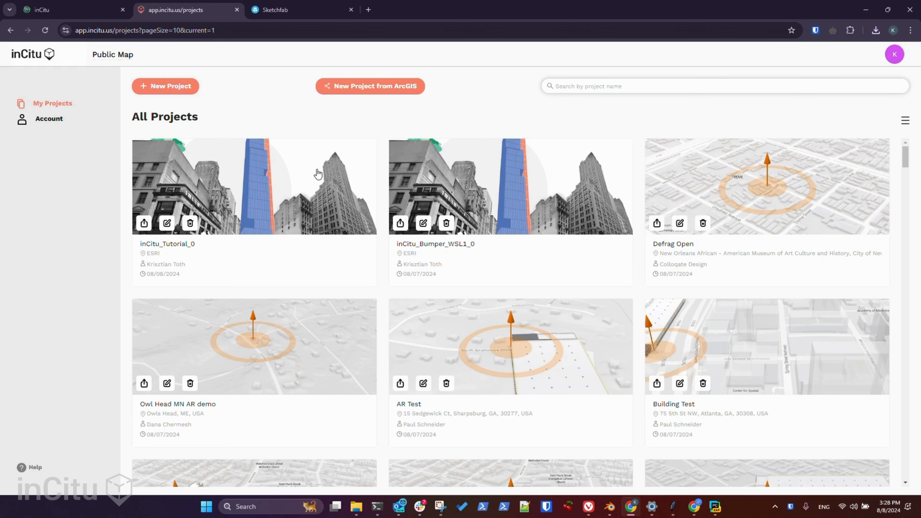
Create a new project from the downloaded telephone pole GLB file and continue to the placement stage.
click(165, 86)
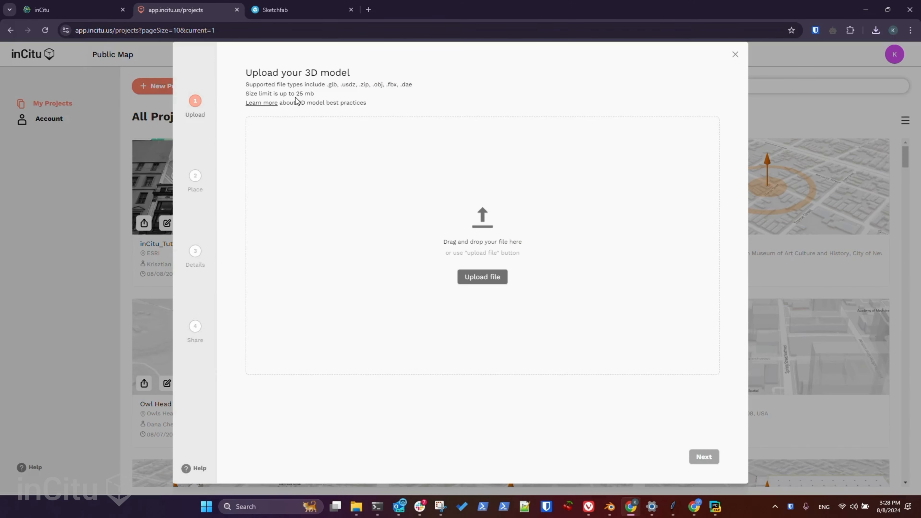
click(498, 283)
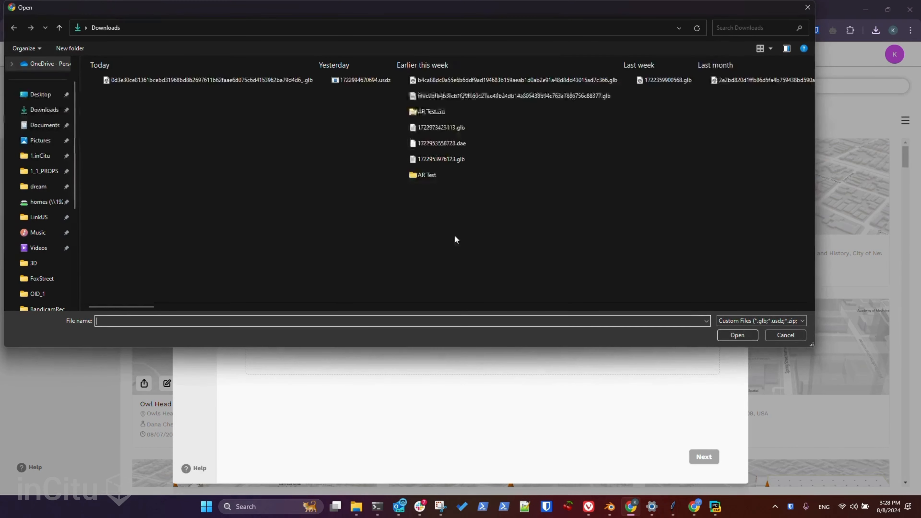
double_click(144, 80)
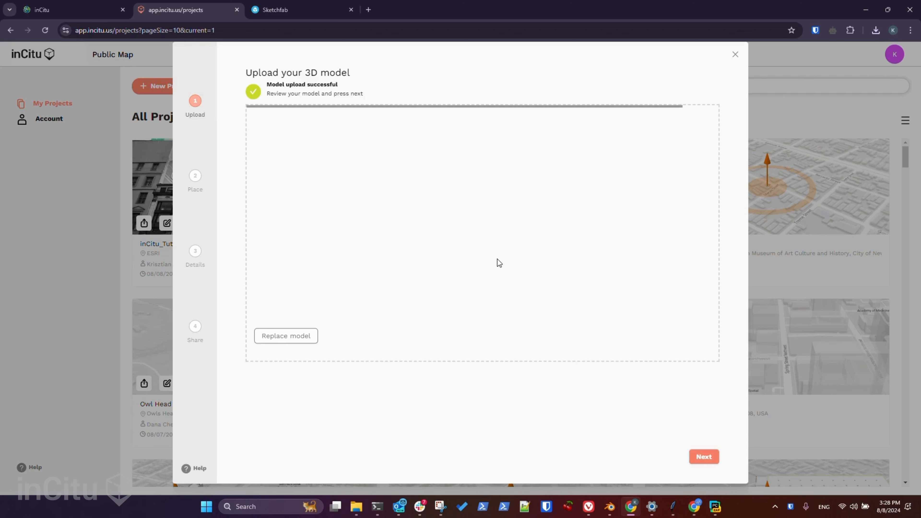
drag(503, 248, 463, 243)
click(706, 464)
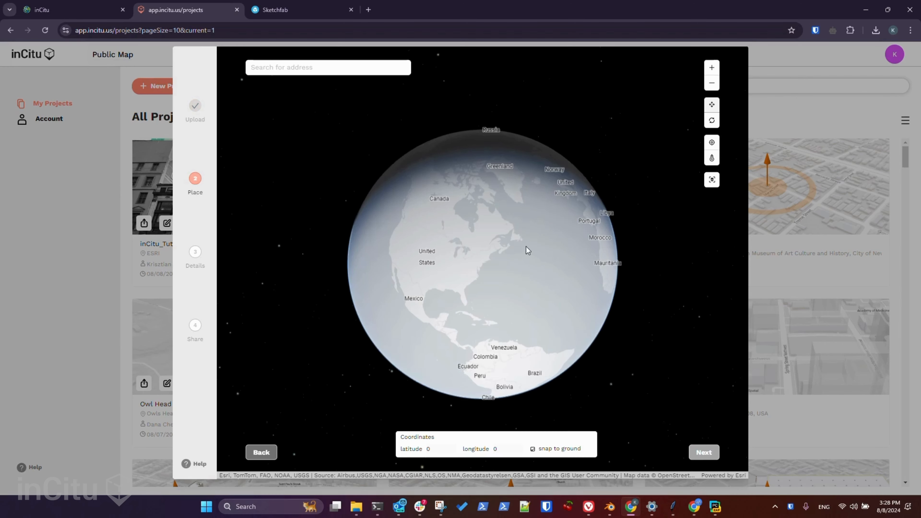
Search the placement map for "New york Brooklyn bridge" and choose the Brooklyn Bridge, Brooklyn Bridge Walkway result.
text(New y)
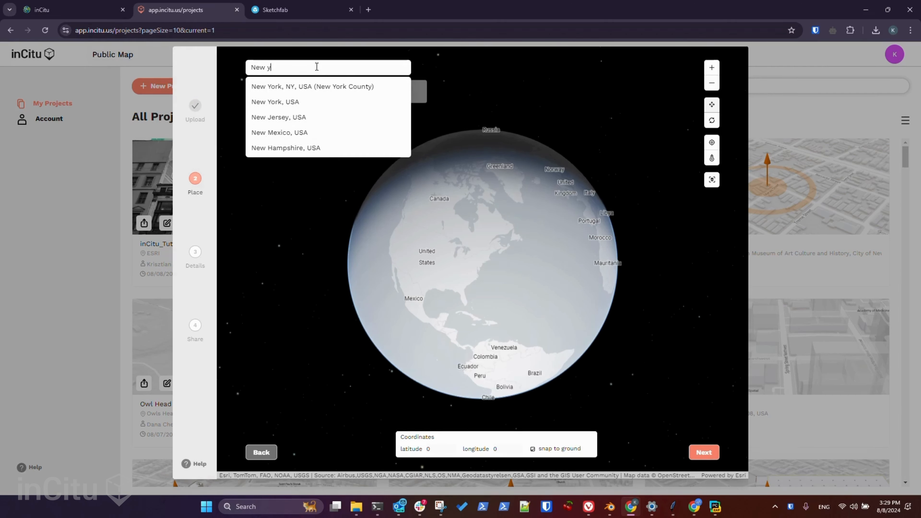
text(ork )
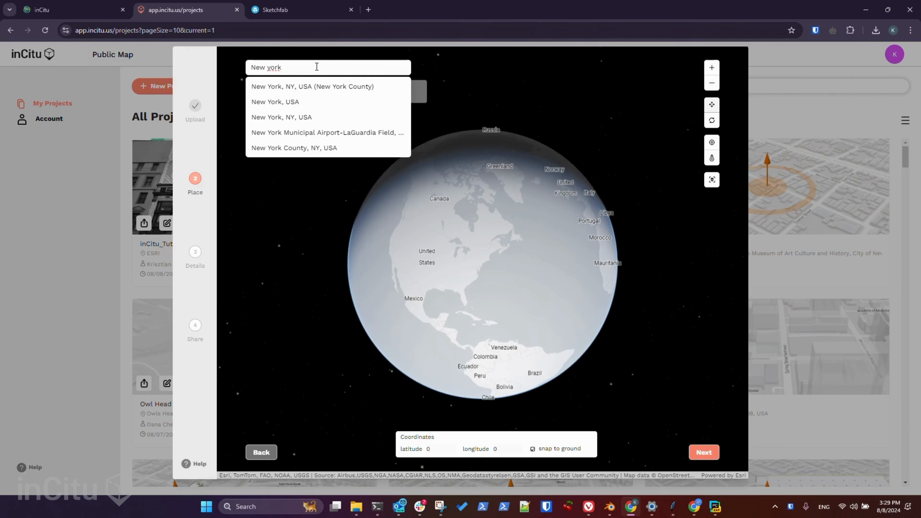
text(Brooklyn)
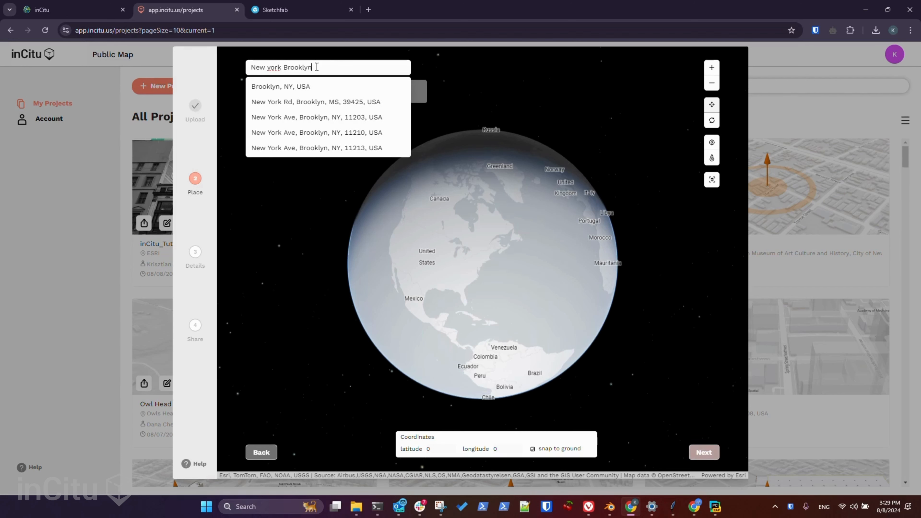
text( Bridge)
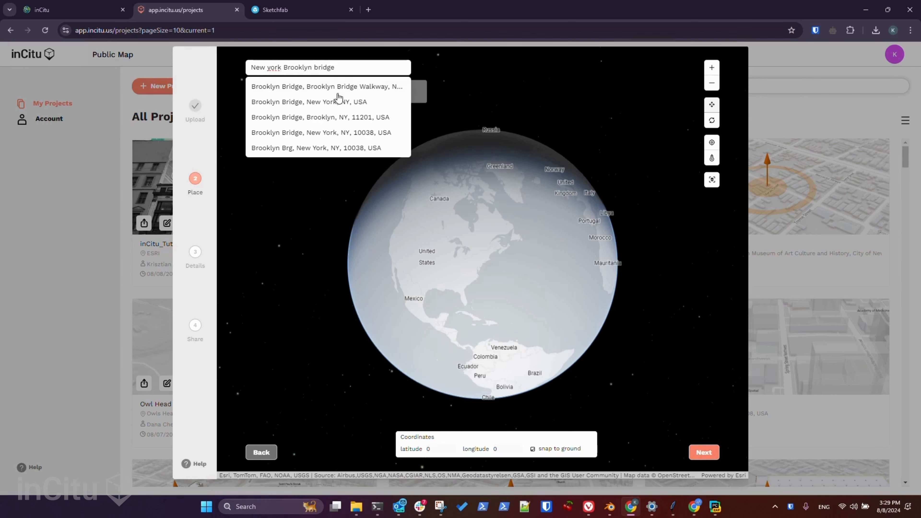
click(343, 86)
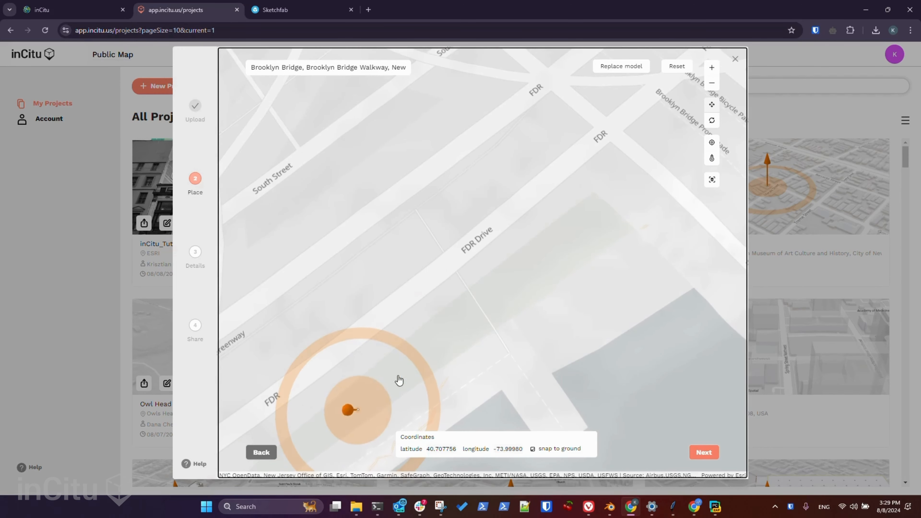
Move the model beside the FDR Drive and Brooklyn Bridge crossing, at about latitude 40.708040, longitude -73.99943, and lower it vertically.
mouse_move(348, 410)
mouse_down()
mouse_move(598, 200)
mouse_move(628, 137)
mouse_move(613, 142)
mouse_up()
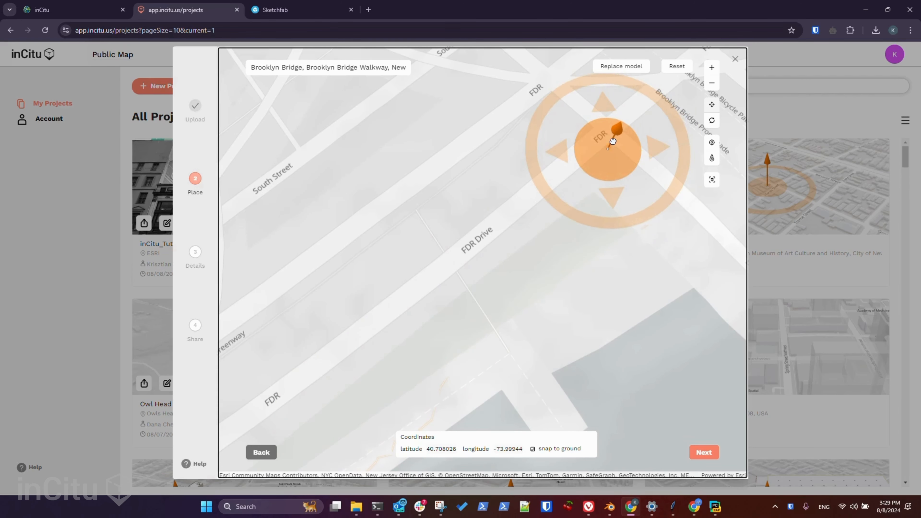
scroll(640, 150, up, 3)
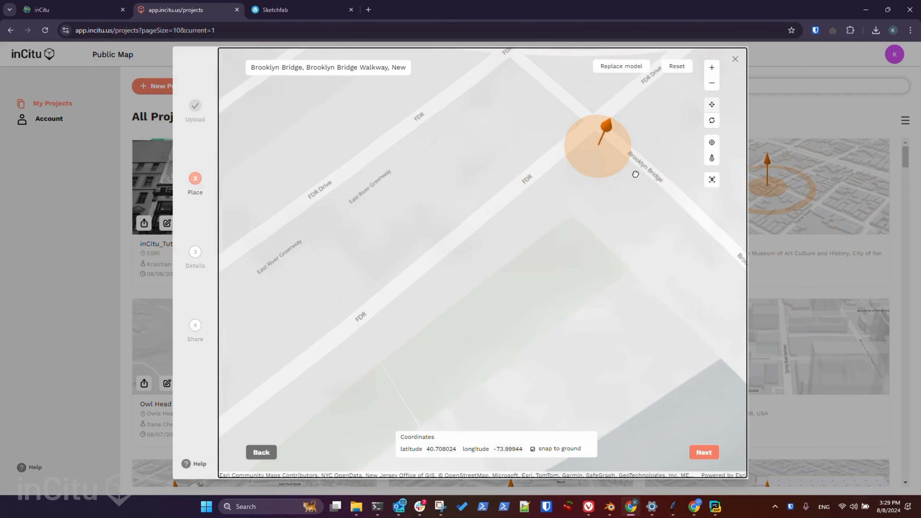
mouse_move(602, 128)
right_down()
mouse_move(590, 148)
mouse_move(627, 199)
mouse_move(616, 100)
mouse_move(608, 237)
mouse_move(547, 168)
mouse_move(533, 133)
mouse_move(584, 190)
mouse_move(571, 250)
right_up()
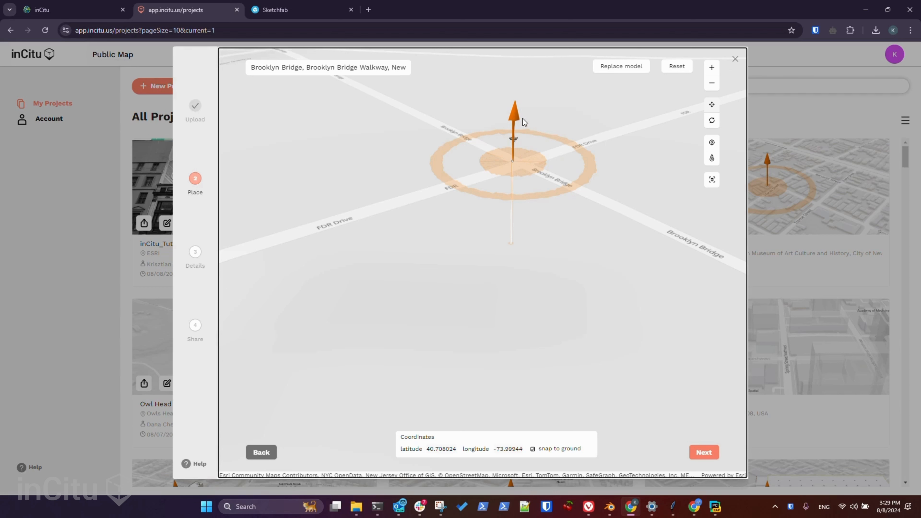
drag(515, 115, 512, 205)
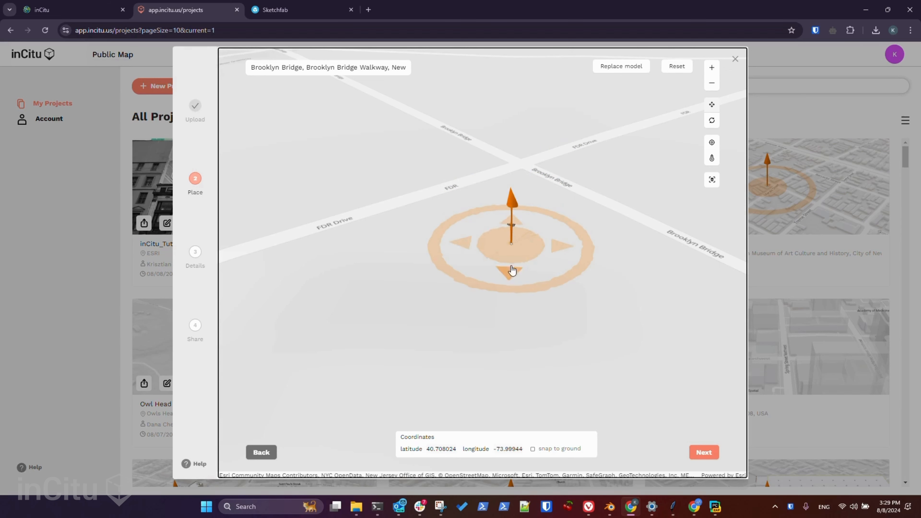
drag(522, 251, 541, 200)
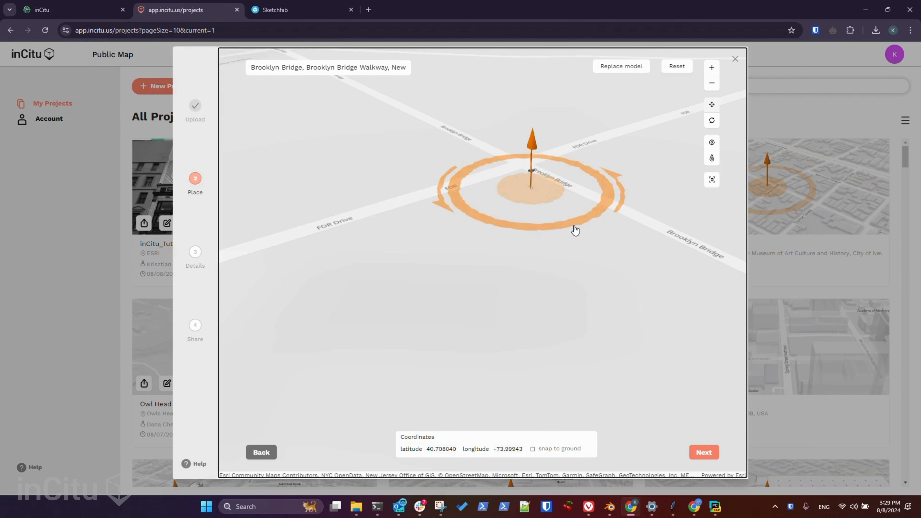
Rotate the telephone pole model about its vertical axis and continue to the project details.
drag(586, 221, 600, 214)
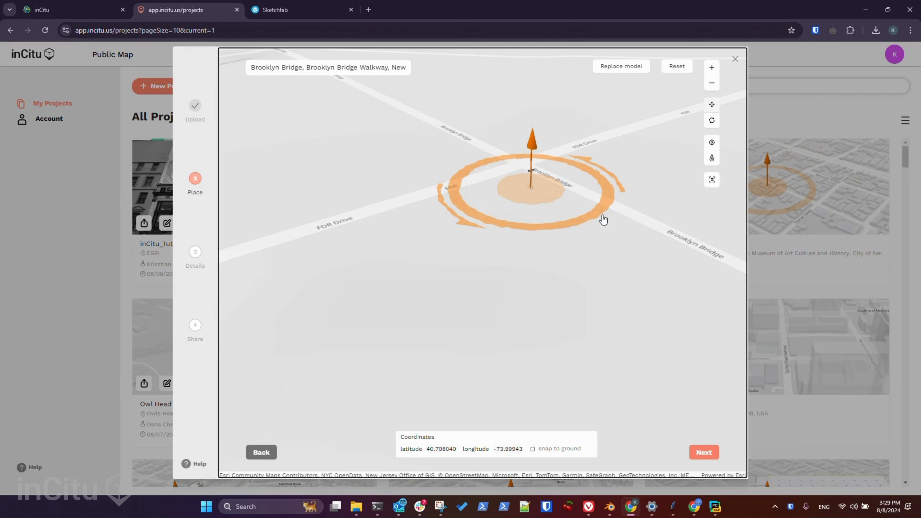
click(704, 452)
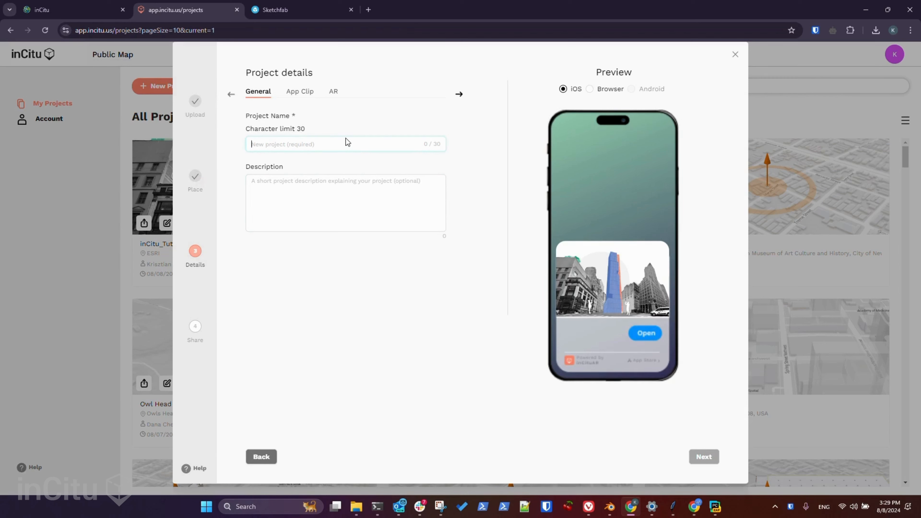
Name the project TelPoleTutorial, make it public and publish it.
text(TelPoleTutorial)
double_click(347, 139)
click(704, 458)
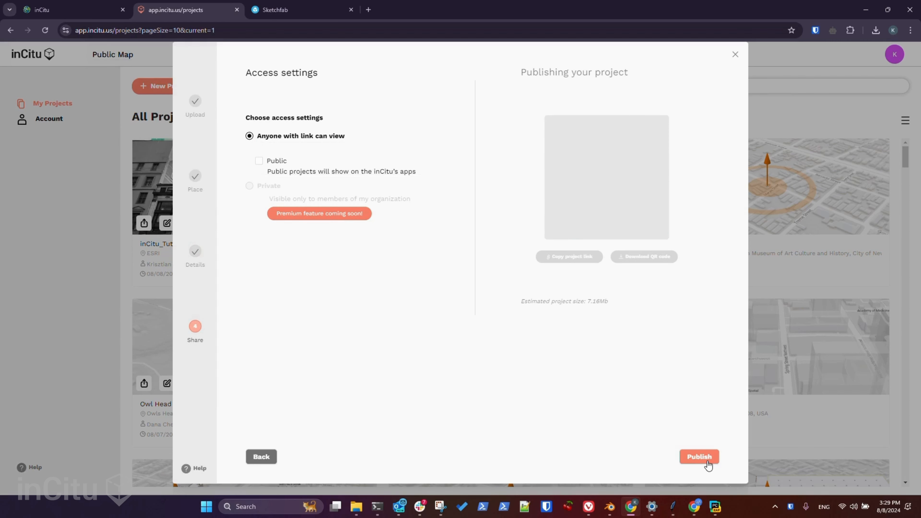
click(259, 162)
click(699, 457)
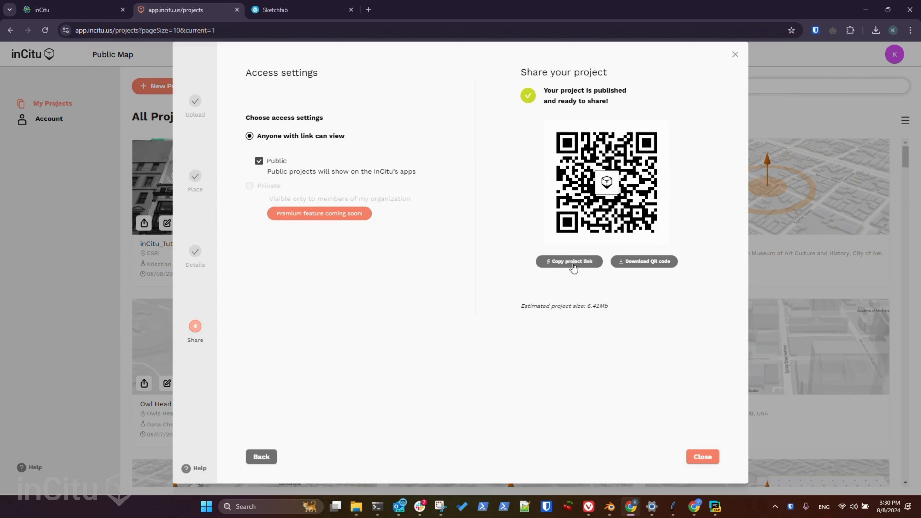
Open the published project's copied link in a new browser tab.
click(368, 10)
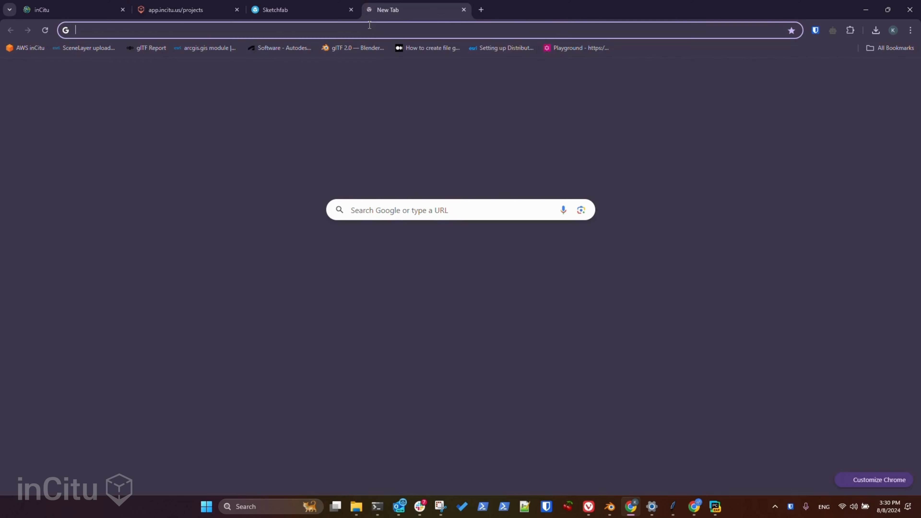
right_click(370, 27)
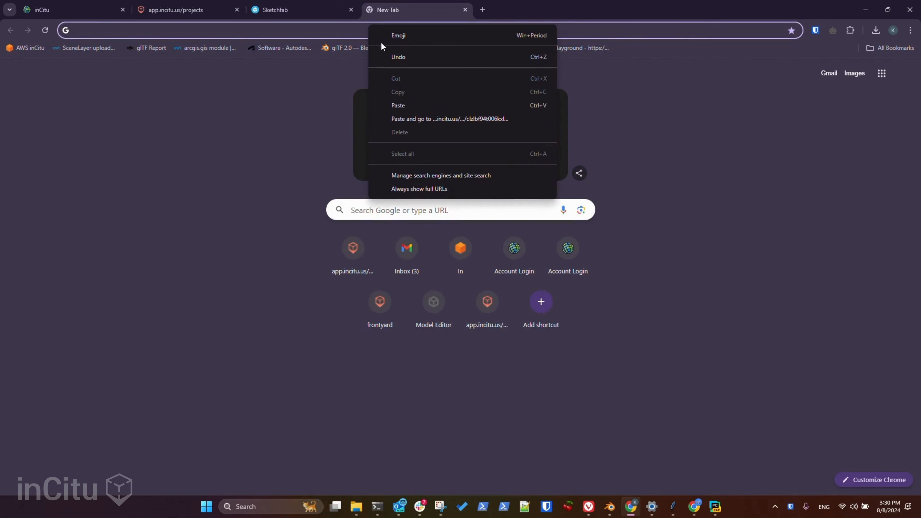
click(411, 117)
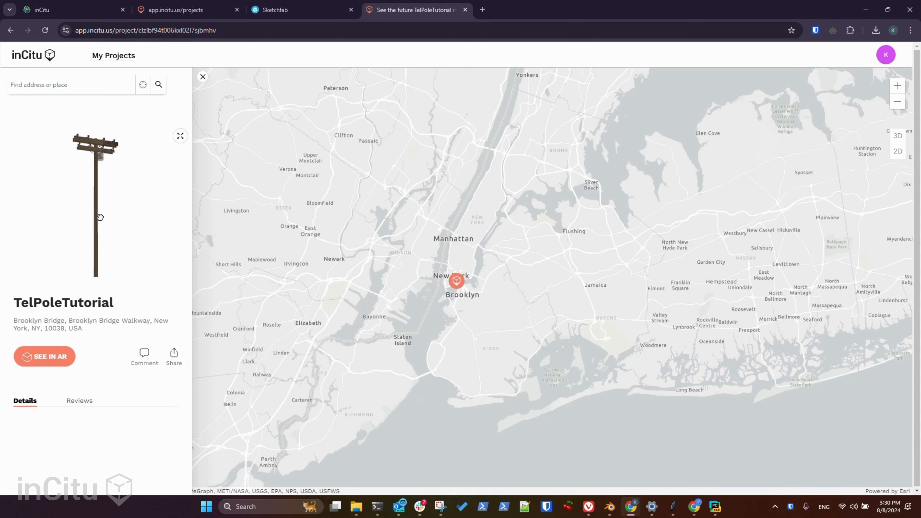
Inspect the telephone pole preview from another angle and check the project's AR QR code.
drag(100, 217, 120, 227)
click(56, 368)
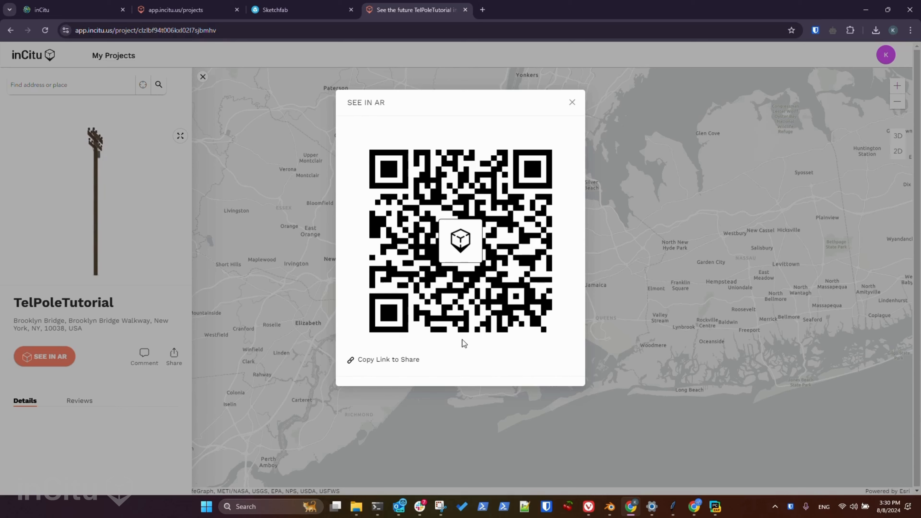
click(572, 103)
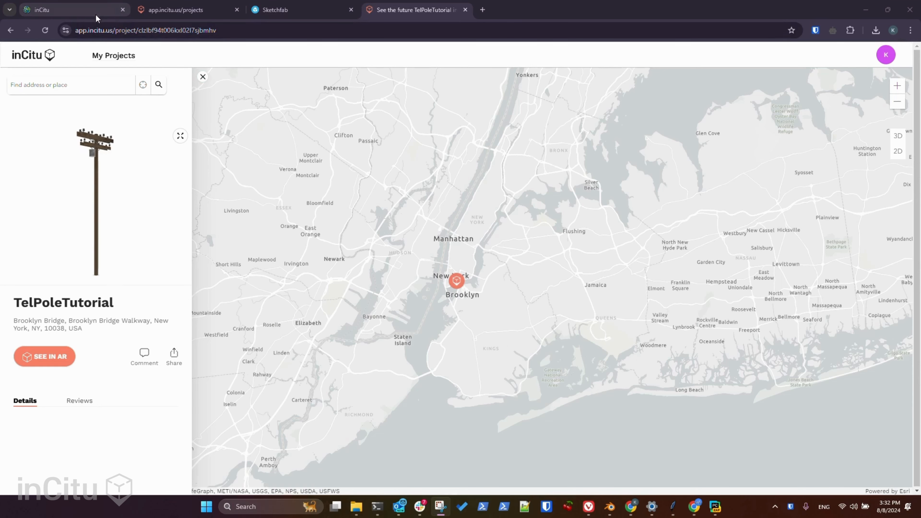
Open the TelPoleTutorial_bmhv hosted feature layer from the ArcGIS Online content and inspect its data table.
click(87, 13)
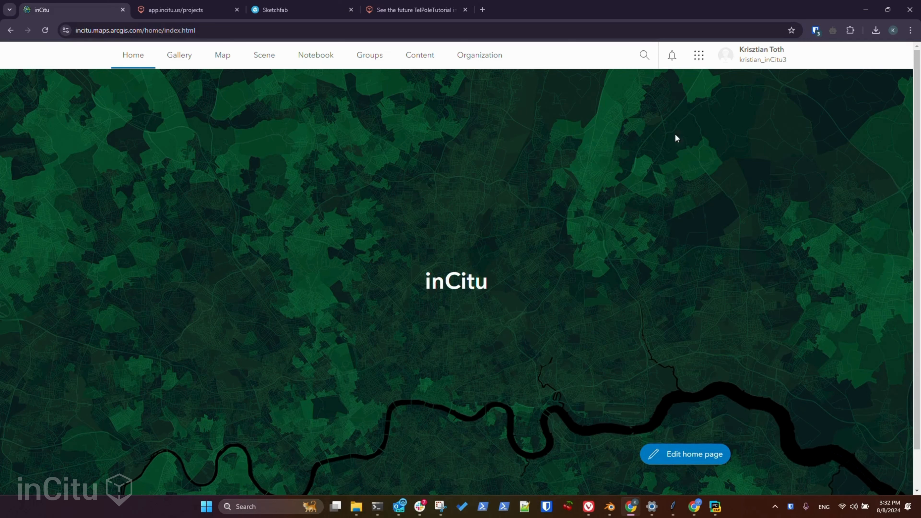
click(427, 62)
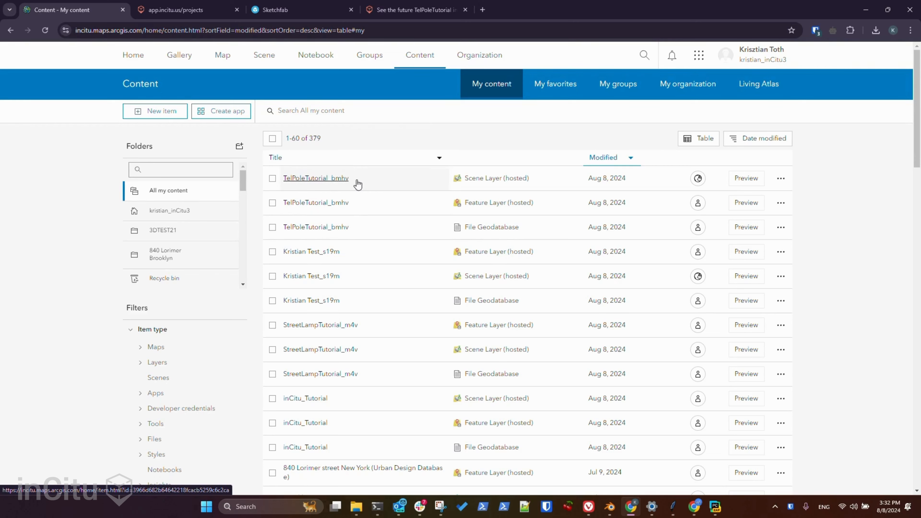
click(339, 203)
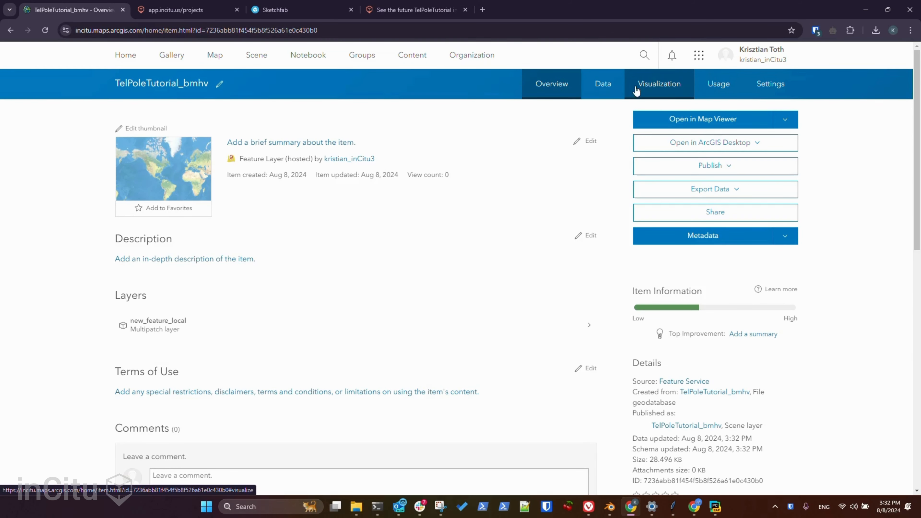
click(607, 85)
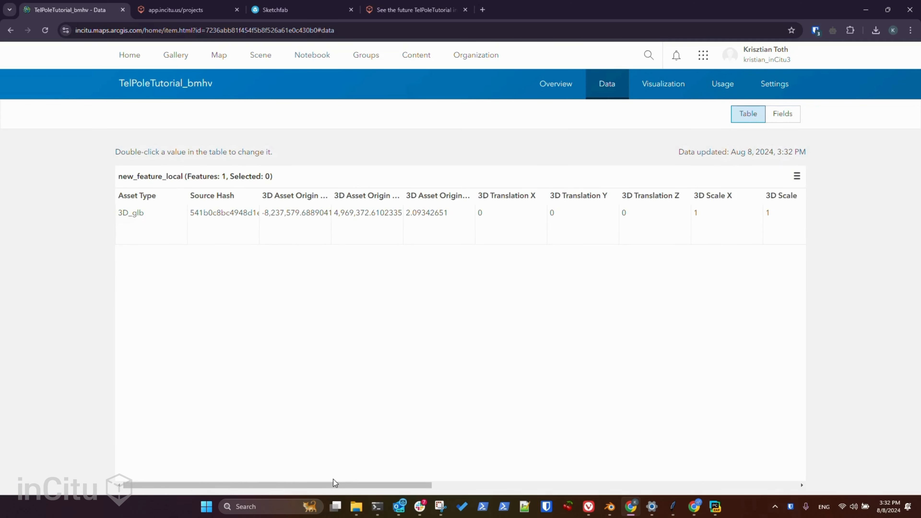
mouse_move(334, 484)
mouse_down()
mouse_move(716, 488)
mouse_move(334, 490)
mouse_up()
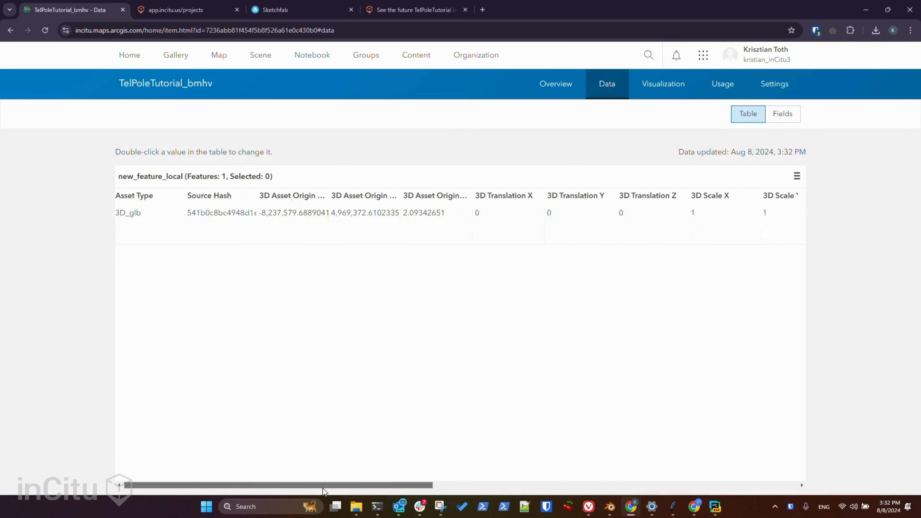
click(558, 92)
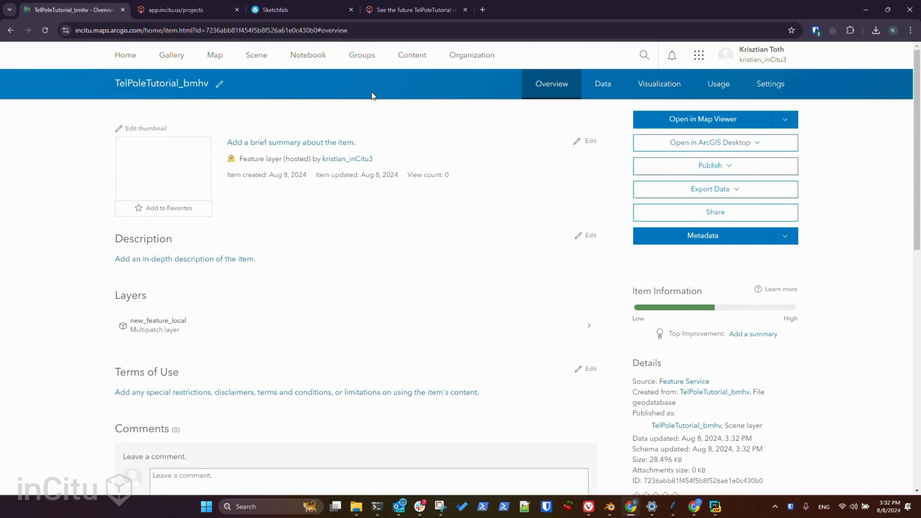
Switch to Scene Viewer and create a new local scene.
click(257, 56)
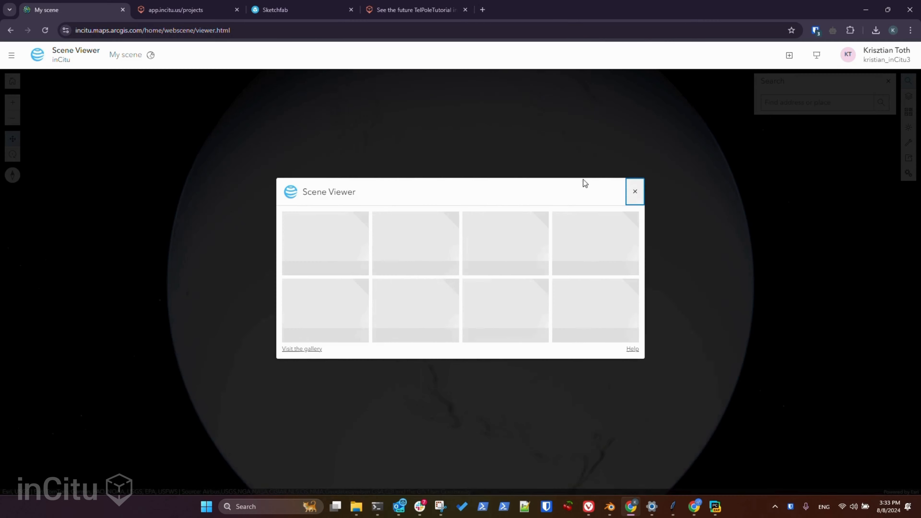
click(636, 193)
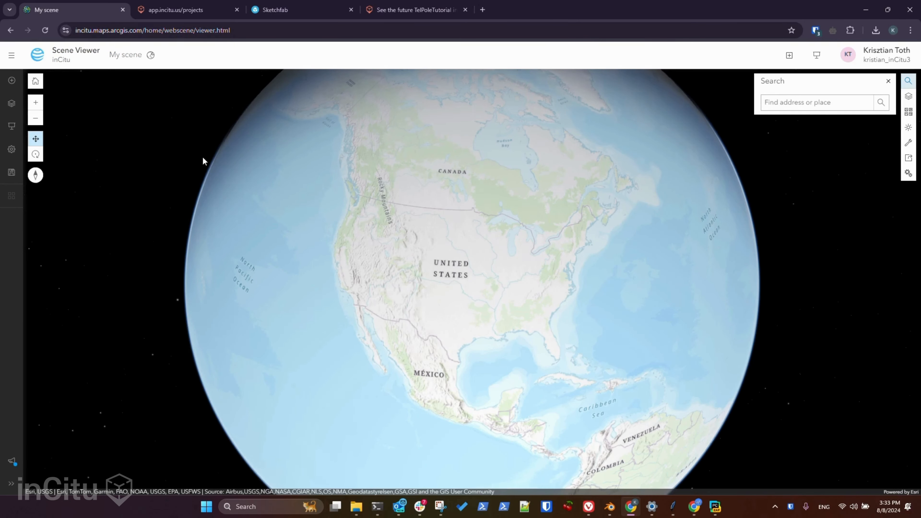
click(789, 55)
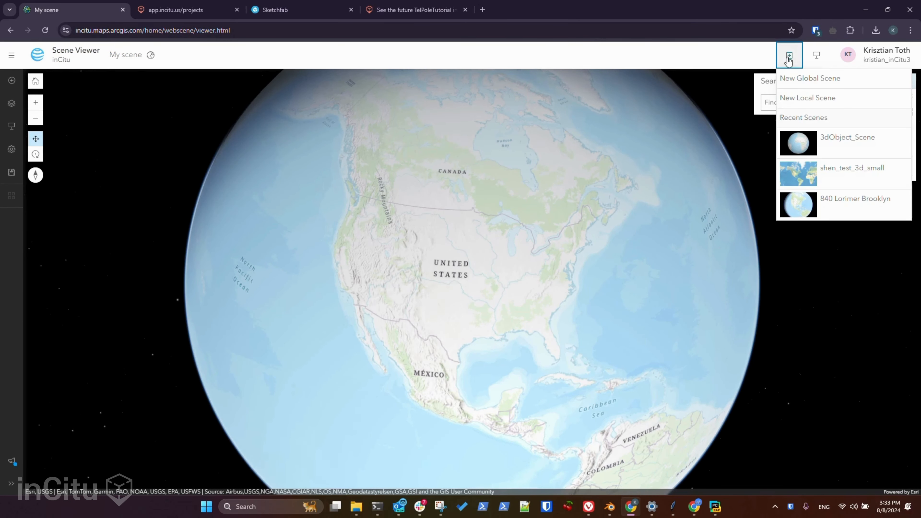
click(806, 102)
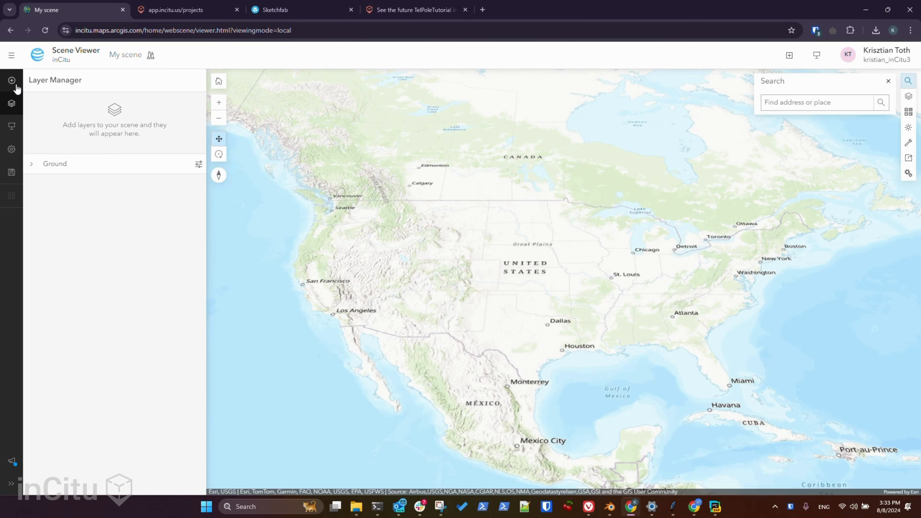
Add the TelPoleTutorial_bmhv scene layer from My content to the scene and check its feature editing options.
click(15, 84)
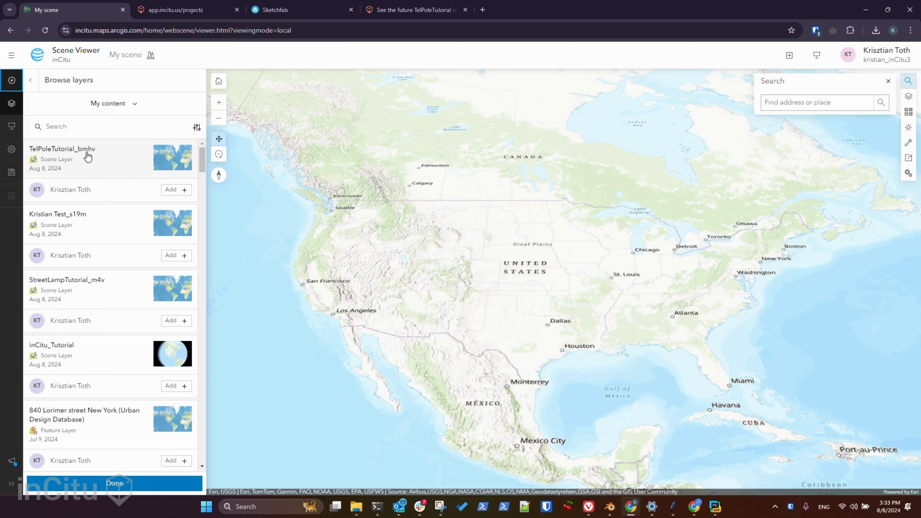
click(177, 191)
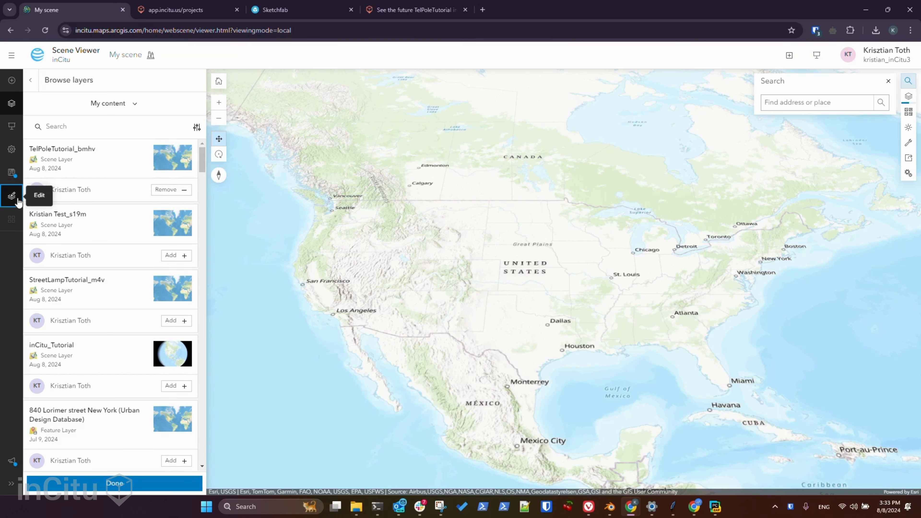
click(12, 196)
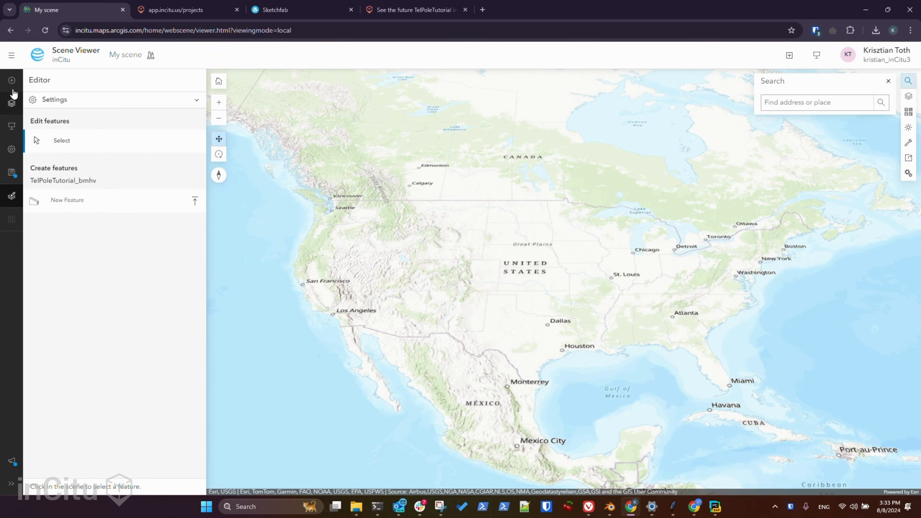
click(10, 104)
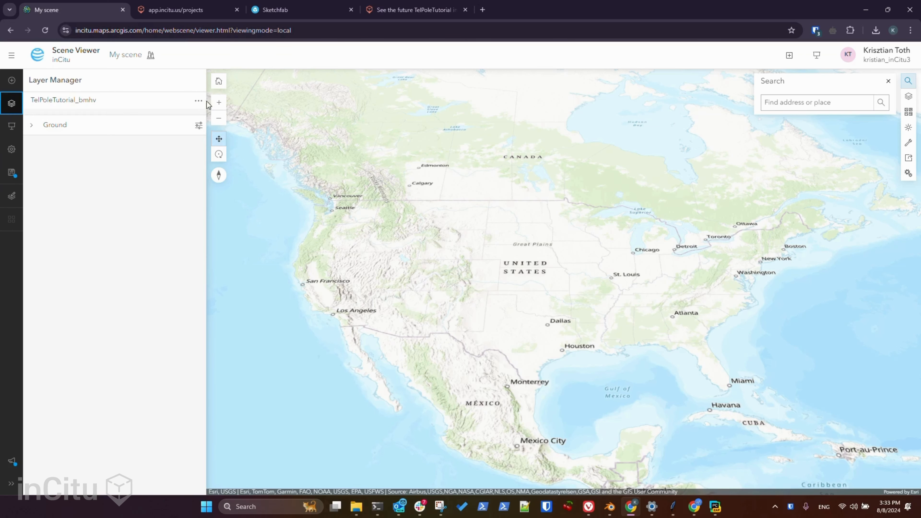
Zoom to the TelPoleTutorial_bmhv layer and examine the pole's placement near the Brooklyn Bridge and FDR Drive.
click(198, 100)
click(182, 162)
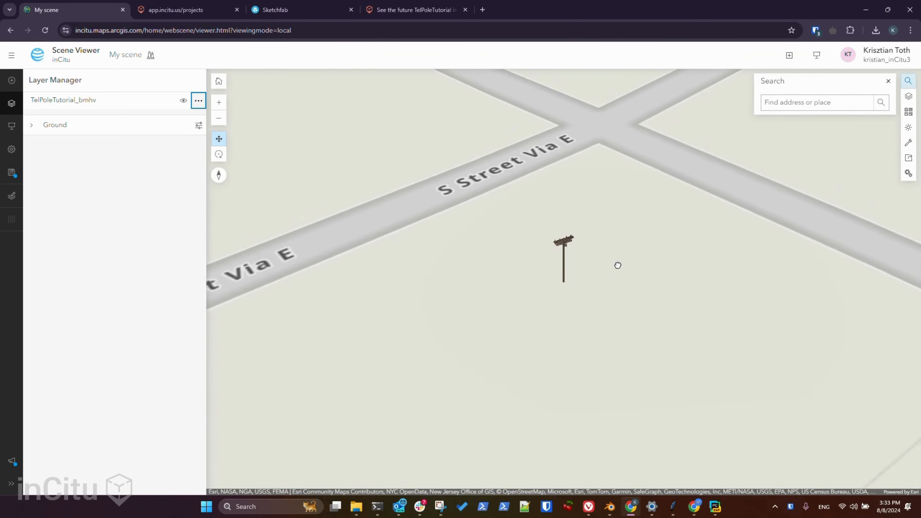
scroll(670, 303, down, 10)
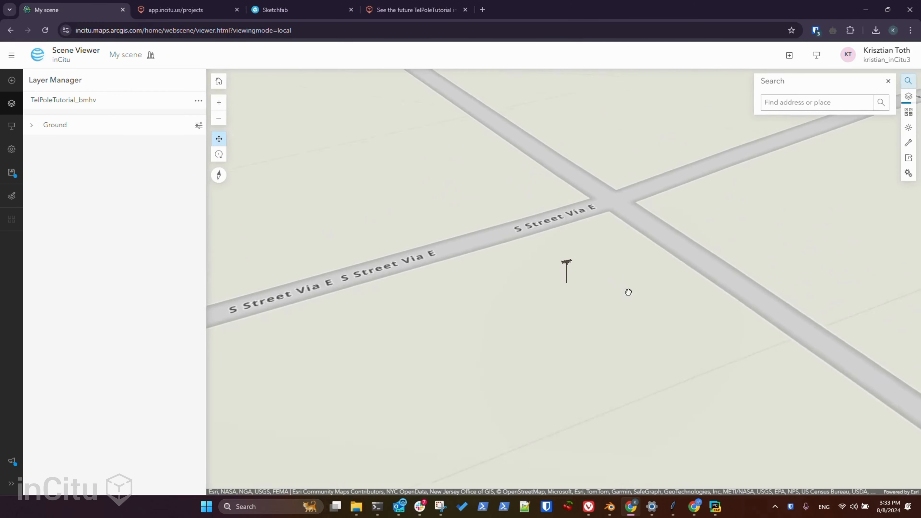
scroll(674, 370, up, 5)
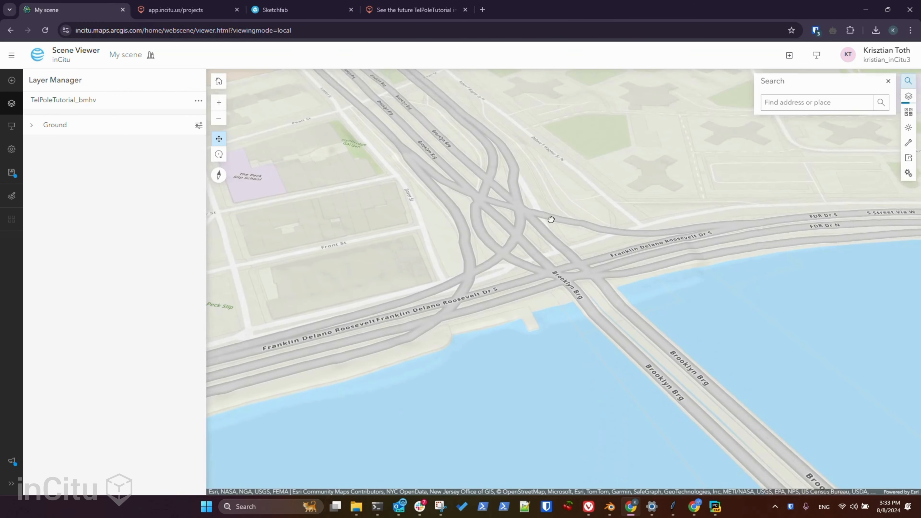
scroll(540, 290, up, 5)
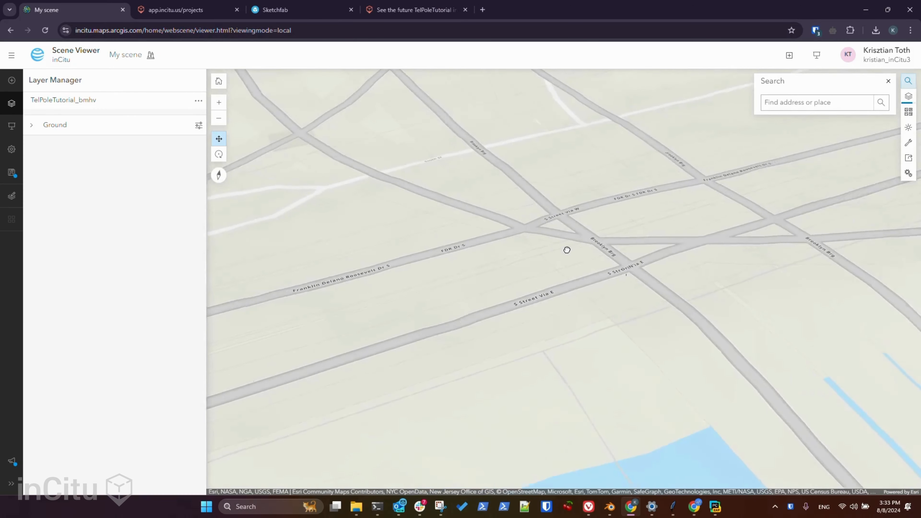
scroll(669, 288, down, 4)
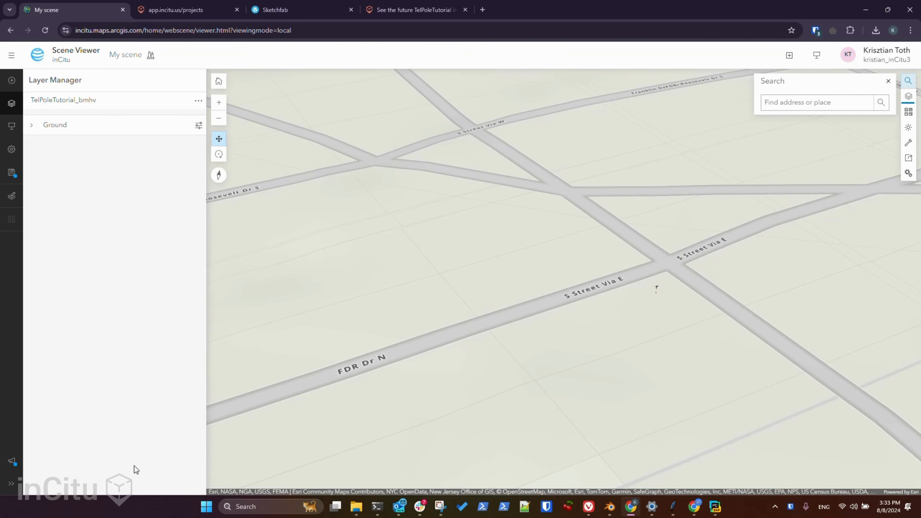
Start ArcGIS Pro and create the Local Scene project MyProject54 in its own folder under D:\1.inCitu\ArcGISPro.
click(207, 507)
text(arc)
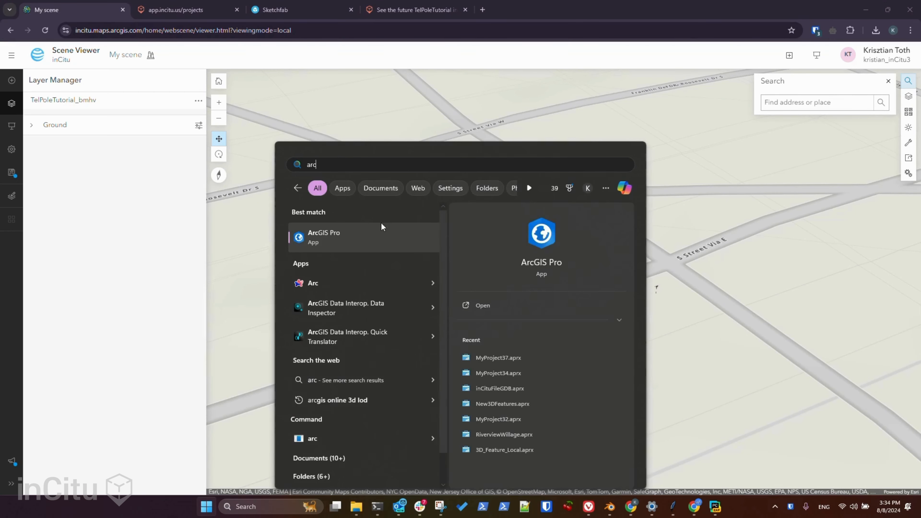
click(359, 234)
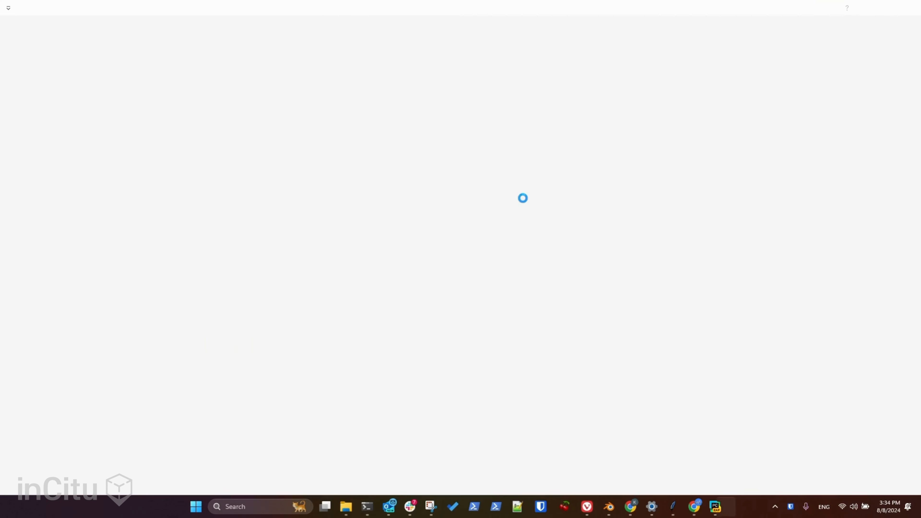
click(309, 114)
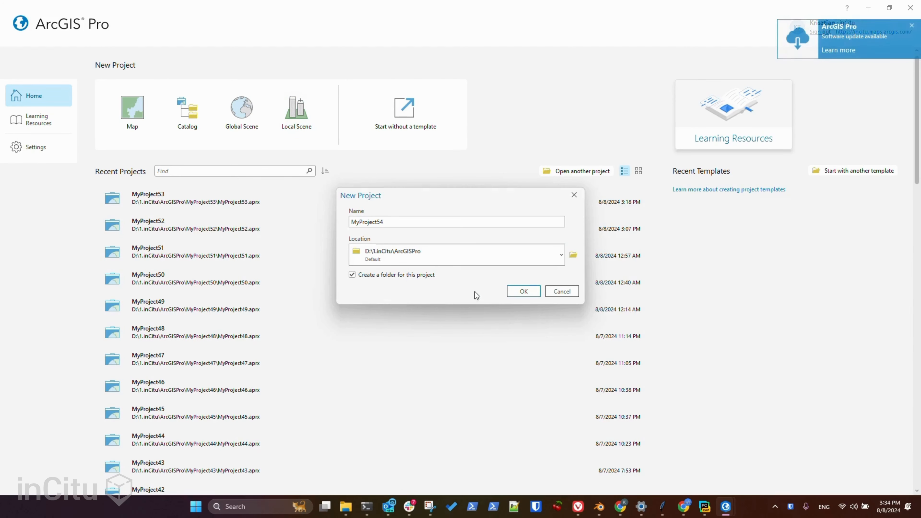
click(523, 291)
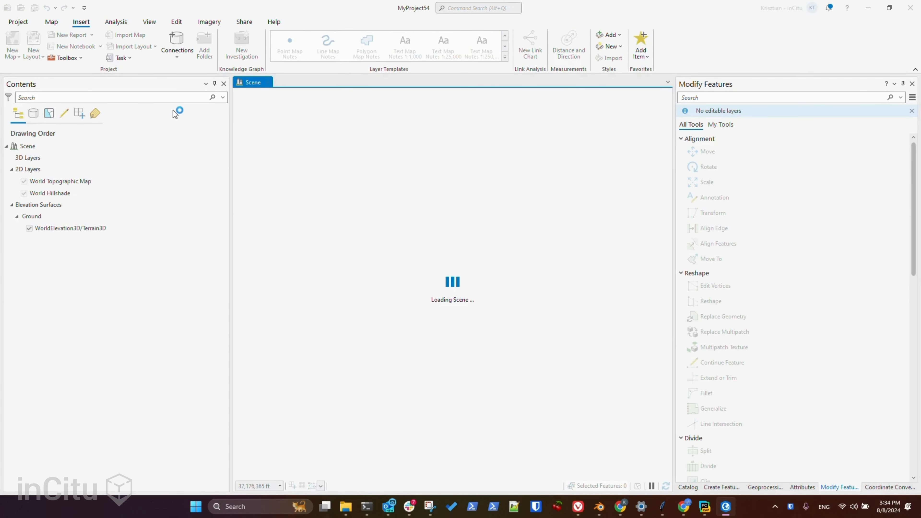
Open the Add Data From Path dialog for the new local scene.
click(56, 24)
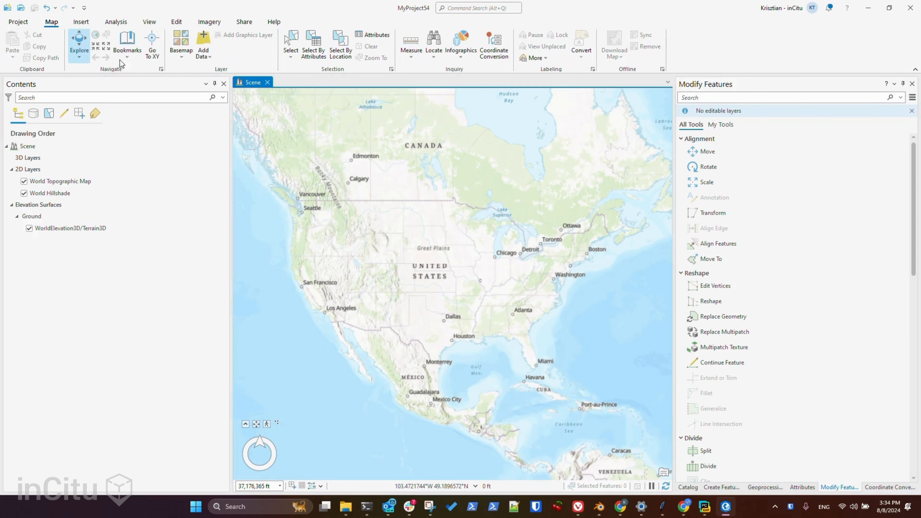
click(209, 57)
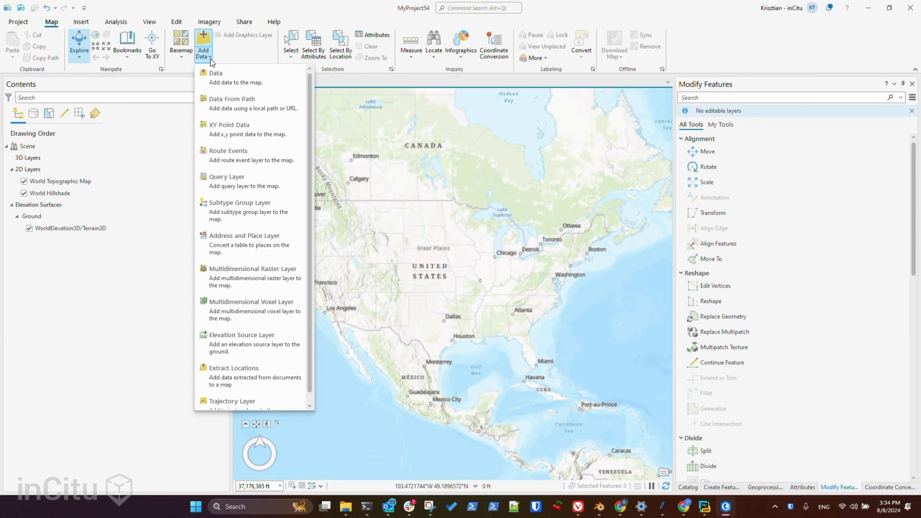
click(237, 104)
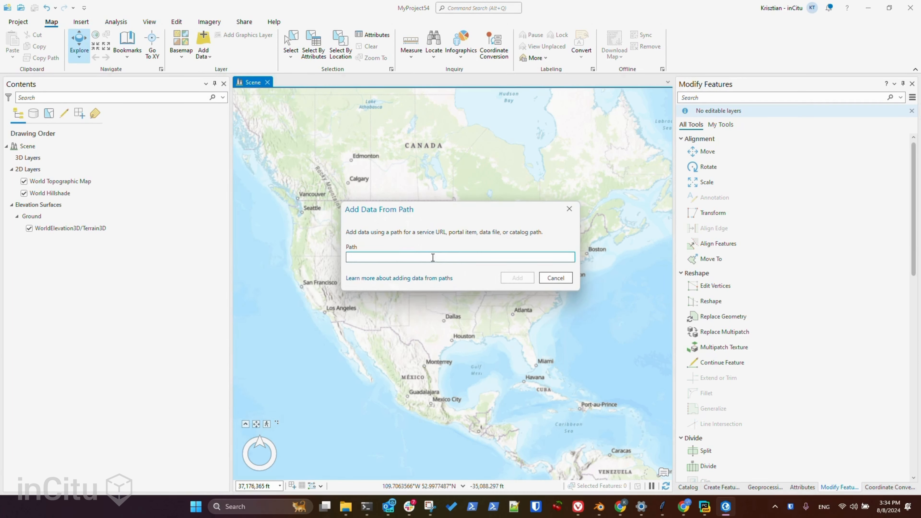
Switch to the browser and leave the unsaved Scene Viewer scene for the ArcGIS Online content list.
click(623, 512)
click(12, 55)
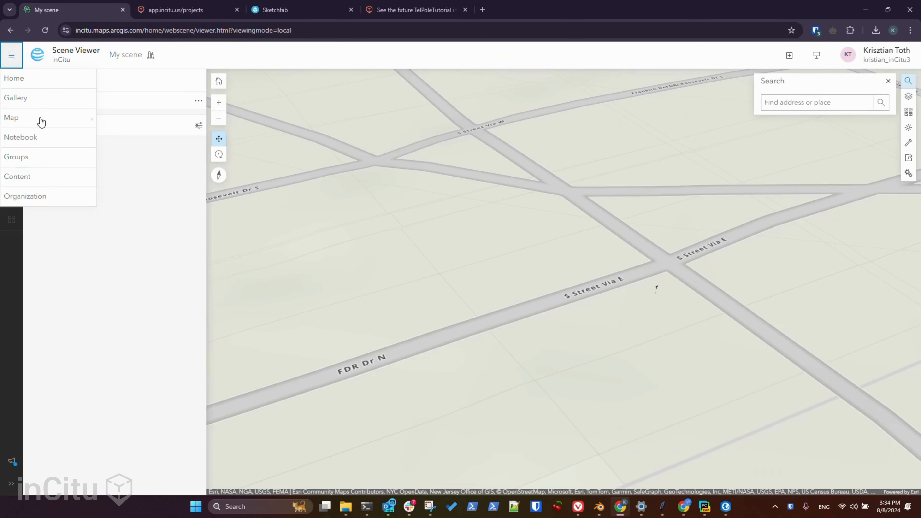
click(18, 177)
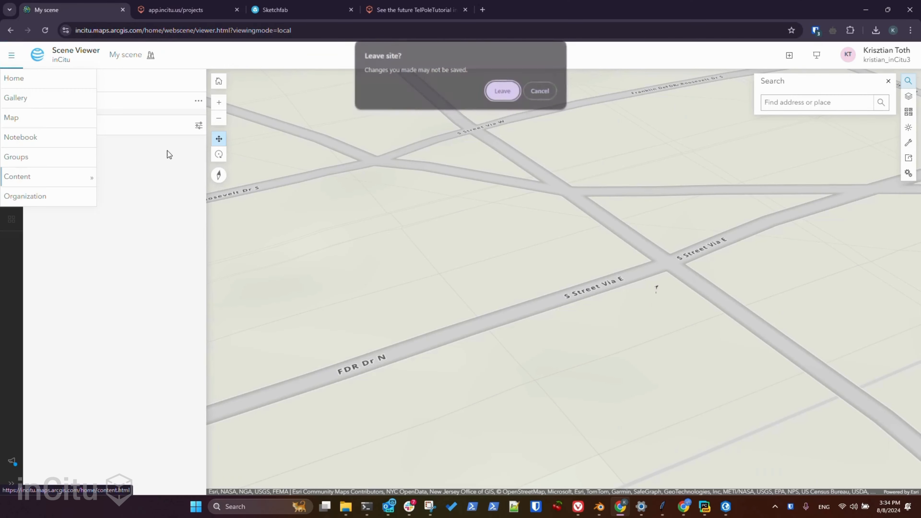
click(503, 92)
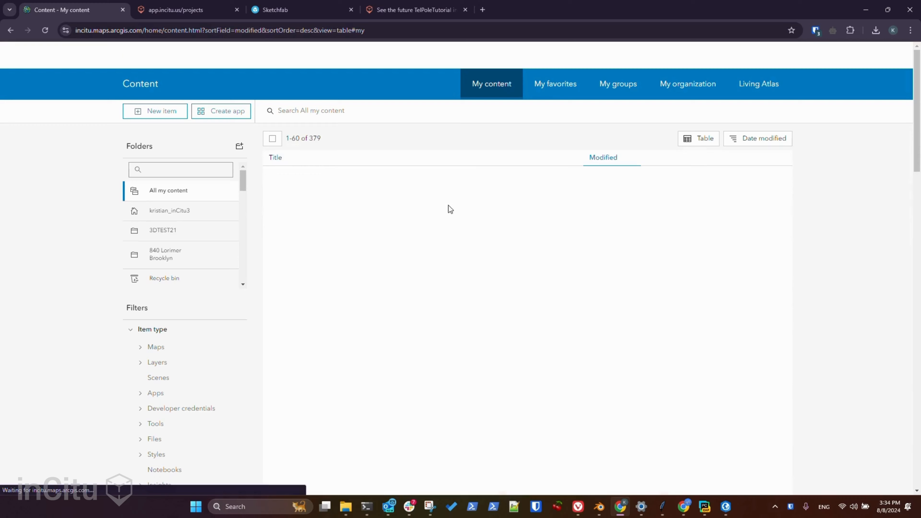
Open the item page of the hosted feature layer TelPoleTutorial_bmhv and copy its URL.
click(320, 180)
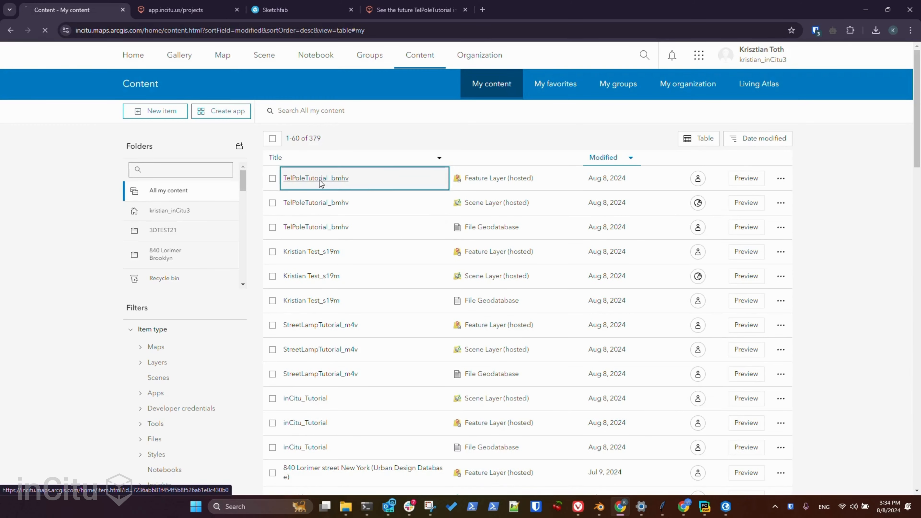
click(332, 31)
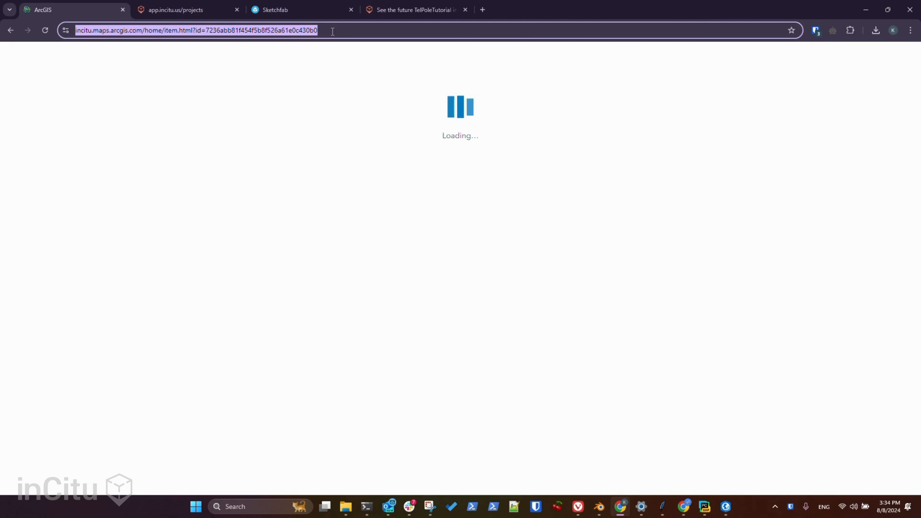
right_click(331, 32)
click(371, 122)
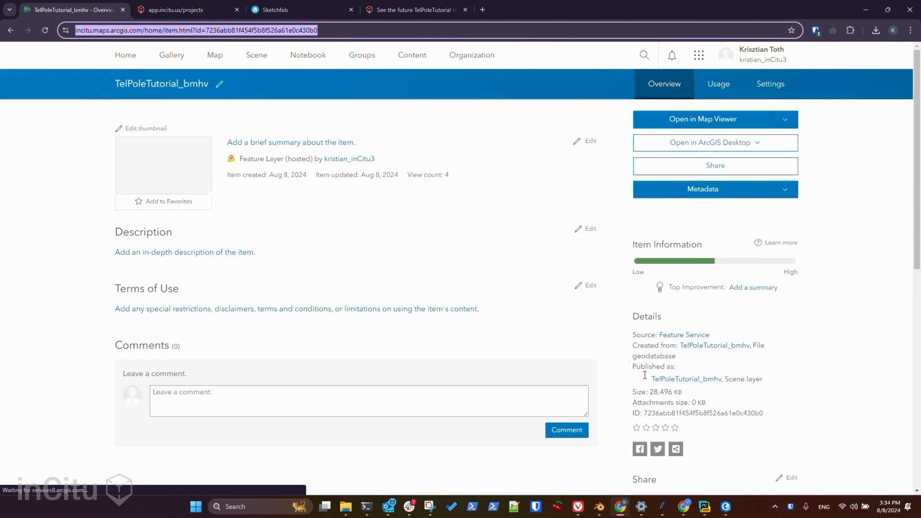
Switch to ArcGIS Pro and add the TelPoleTutorial_bmhv feature layer from the copied item URL, with service type Automatic.
click(725, 507)
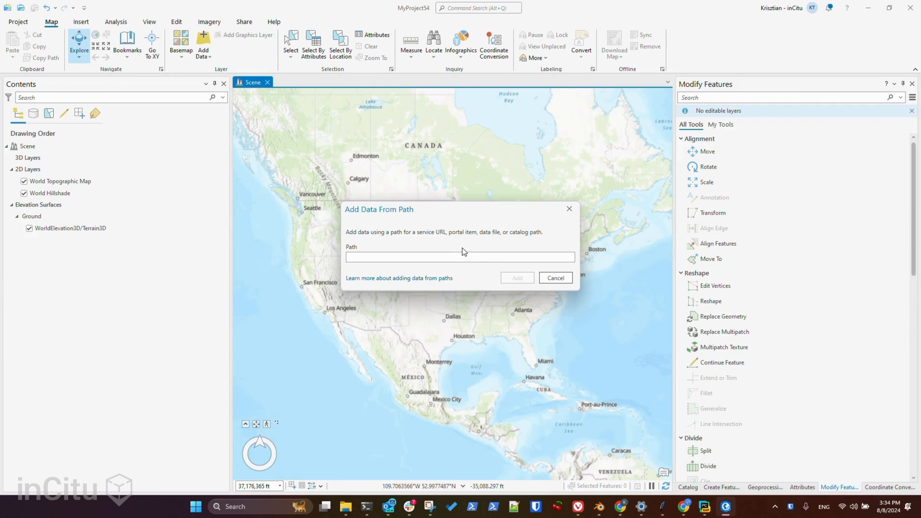
click(463, 257)
key(ctrl+v)
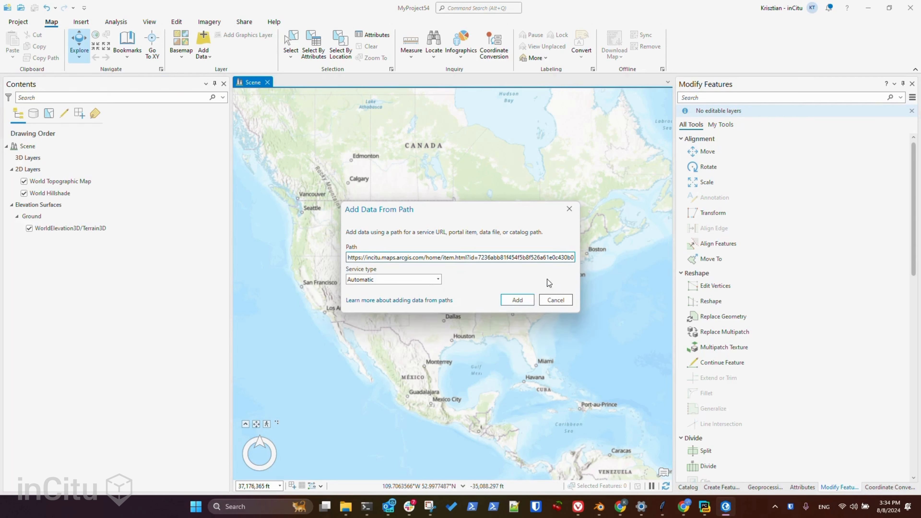
click(517, 300)
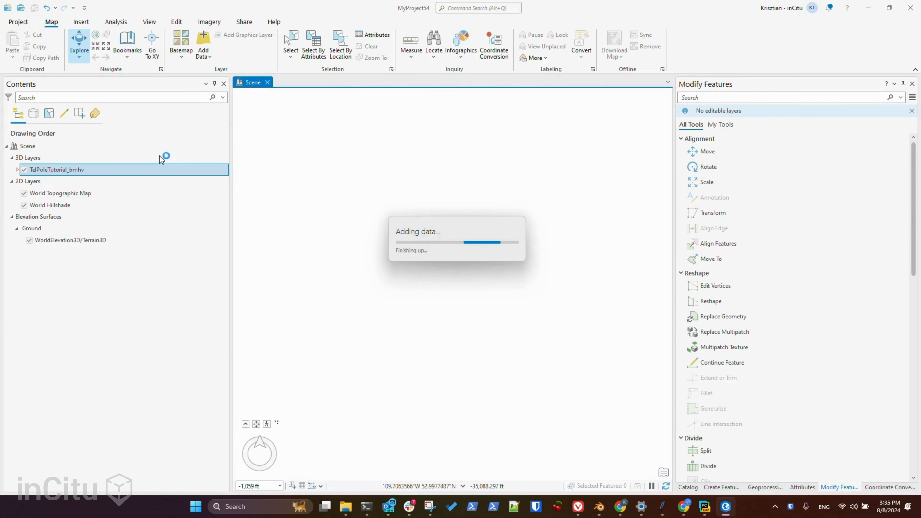
Zoom to the TelPoleTutorial_bmhv layer and examine the pole's location among the streets around the Brooklyn Bridge.
right_click(105, 173)
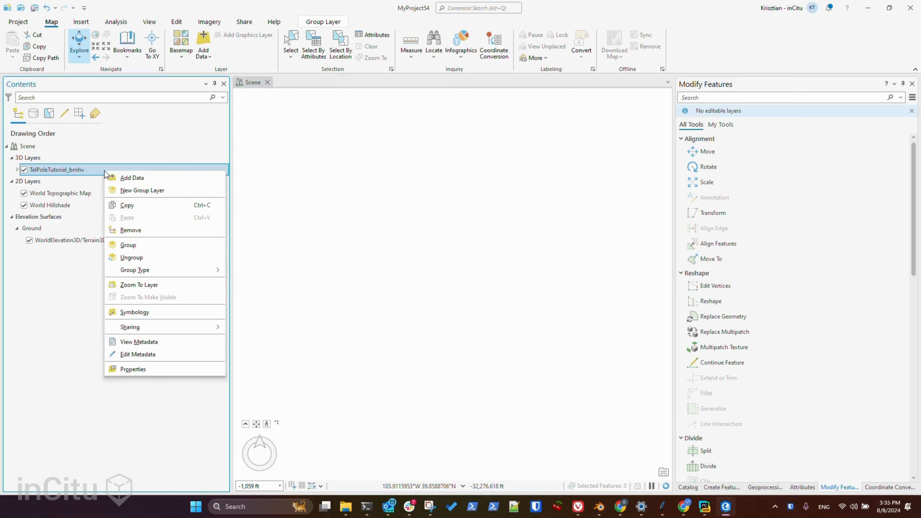
click(152, 285)
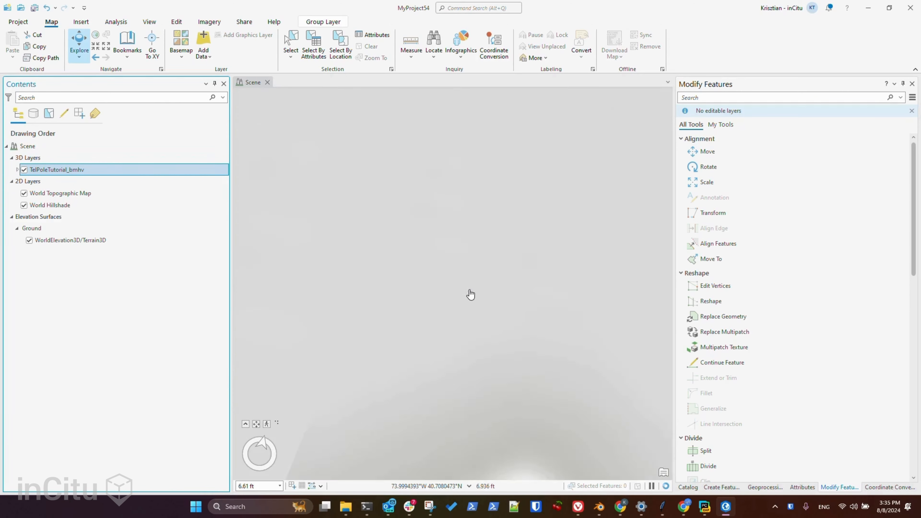
scroll(532, 321, down, 5)
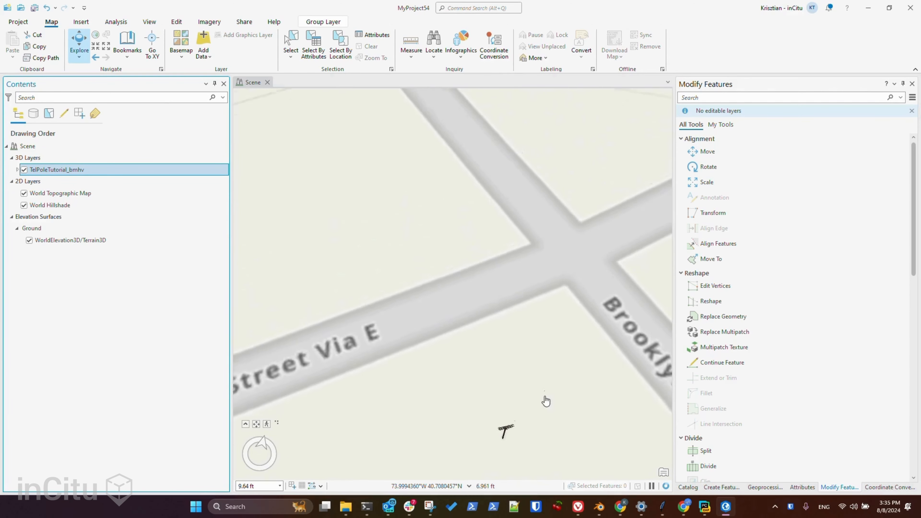
scroll(537, 430, down, 5)
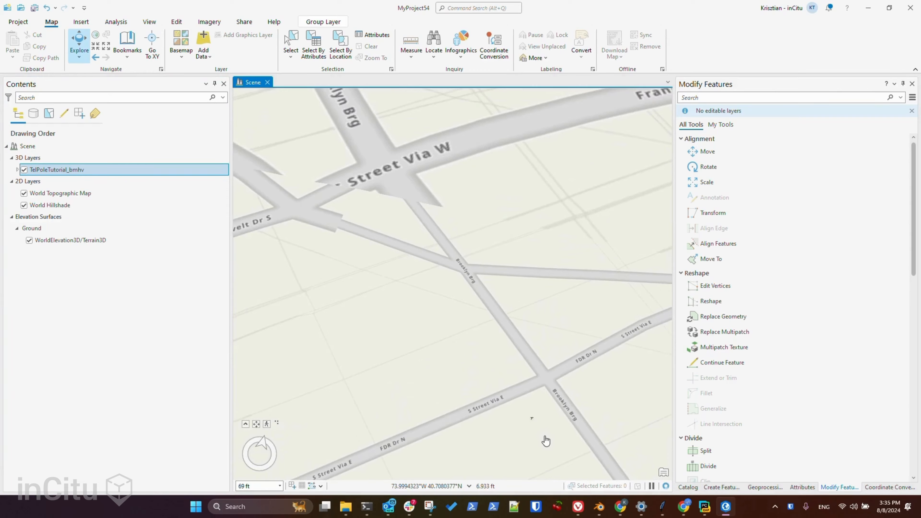
drag(489, 299, 408, 203)
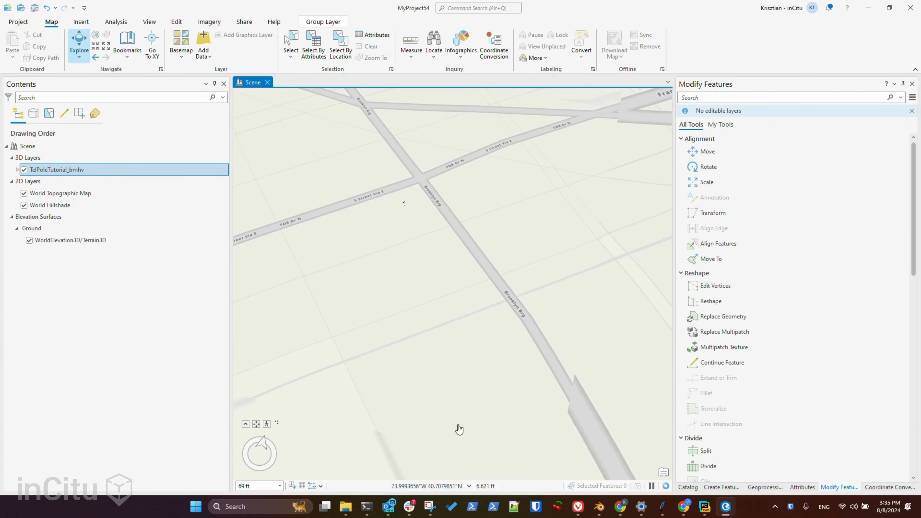